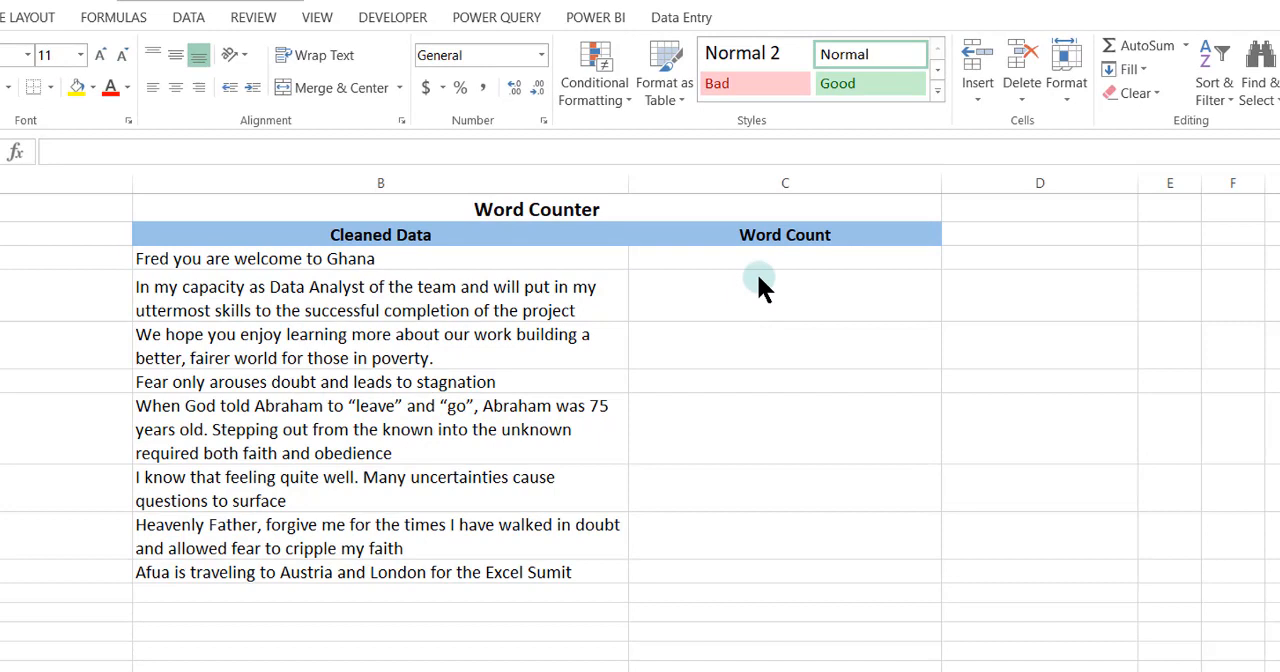
# Enter =LEN(B3) in cell C3 to count the characters of the first sentence
pyautogui.click(743, 295)
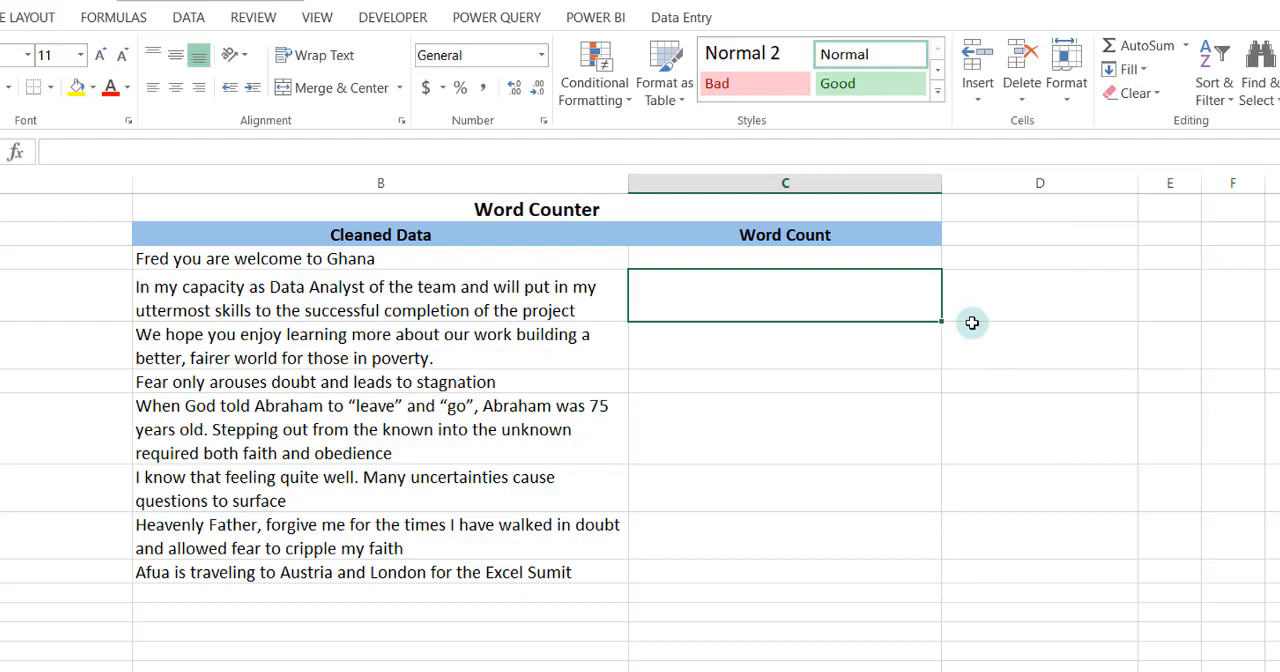
pyautogui.click(745, 262)
pyautogui.write('=')
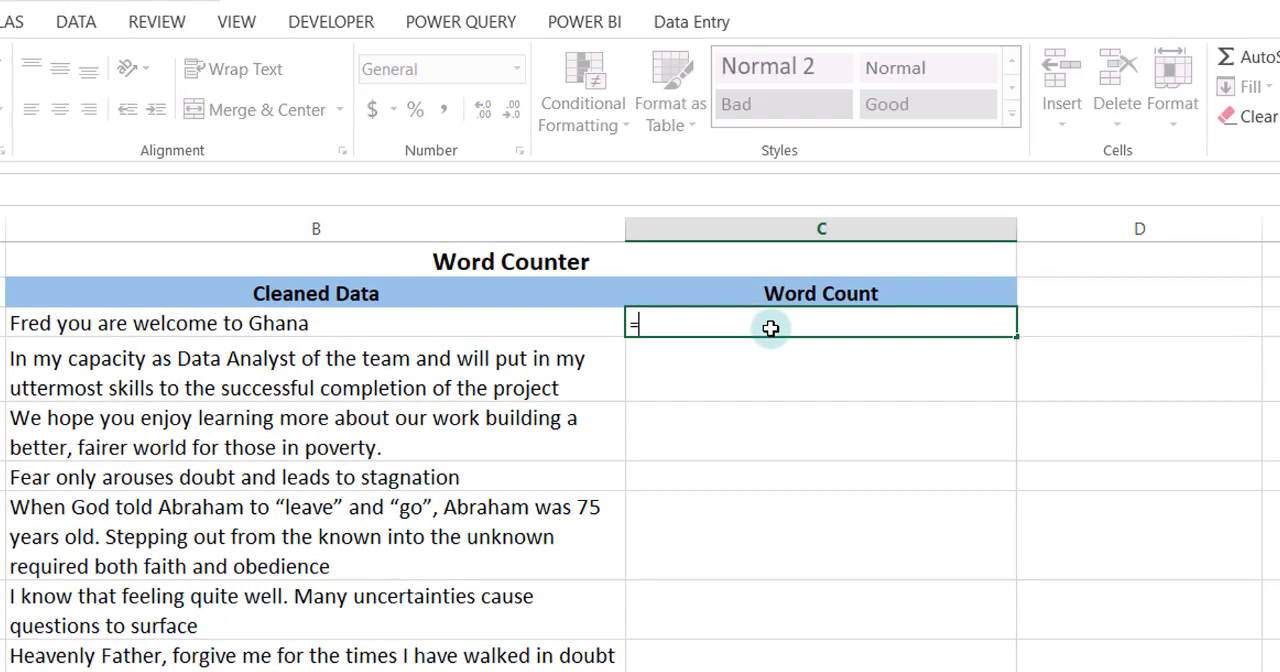
pyautogui.write('len')
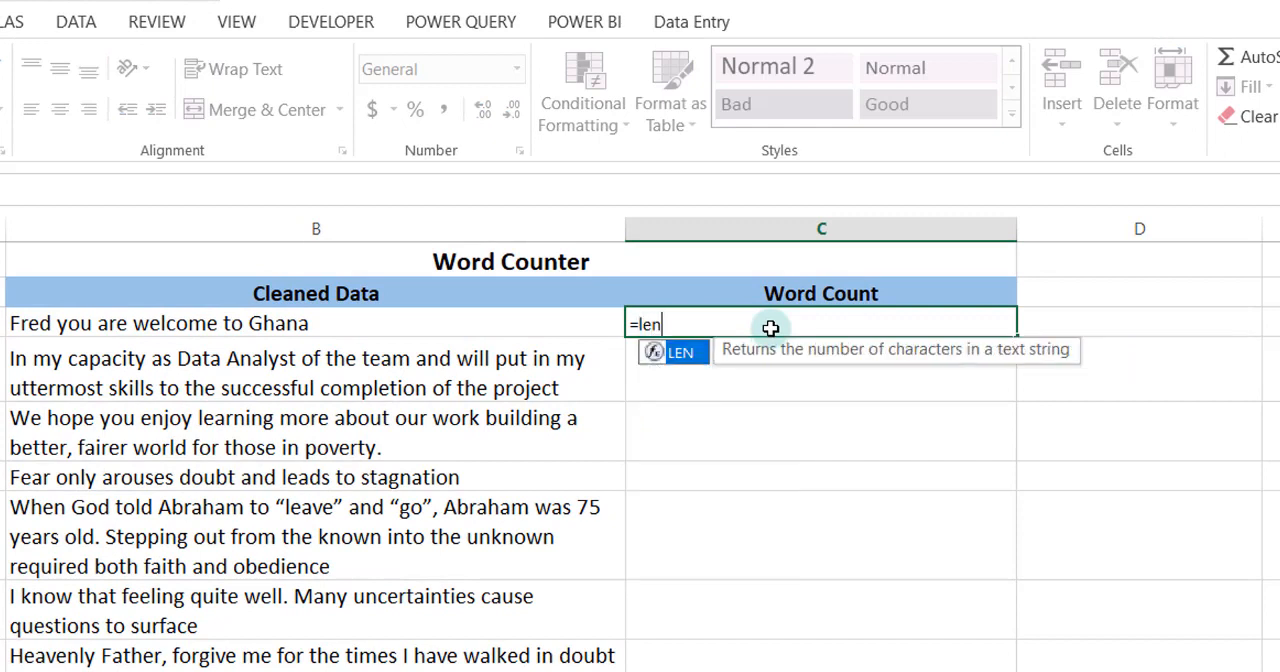
pyautogui.write('(')
pyautogui.click(355, 323)
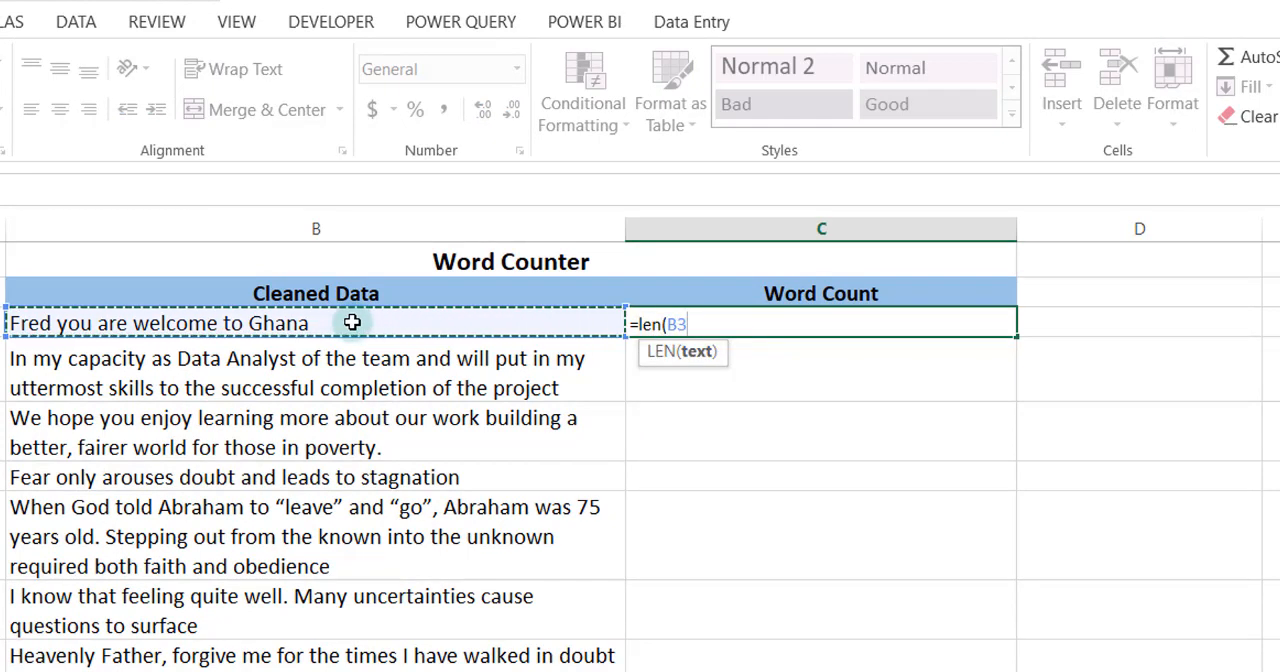
pyautogui.press('Return')
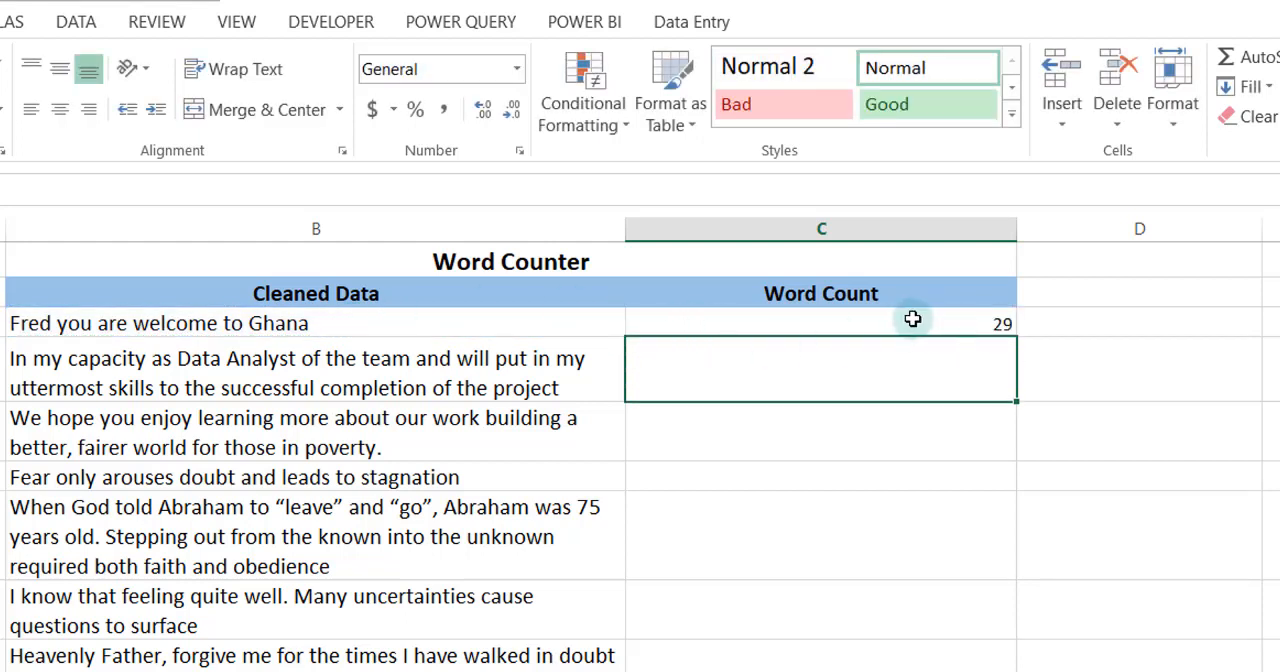
pyautogui.click(912, 319)
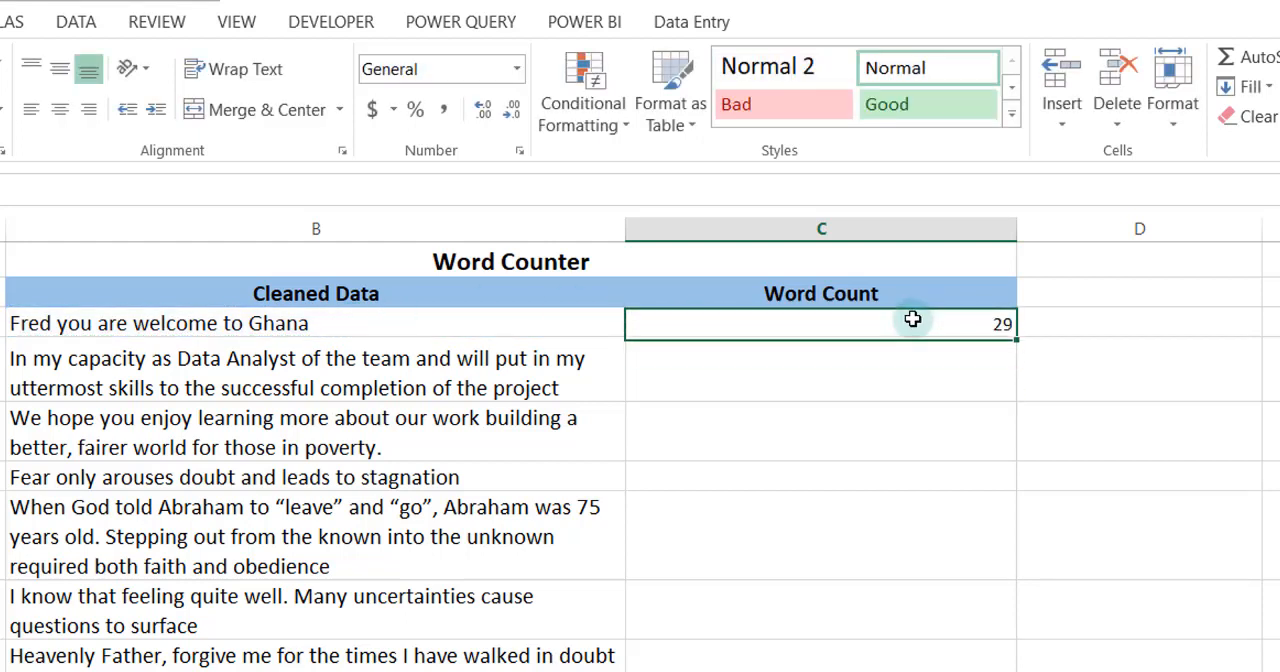
# Enter =SUBSTITUTE(B3," ","") in cell D3 to strip the spaces from the first sentence
pyautogui.click(1130, 327)
pyautogui.write('=')
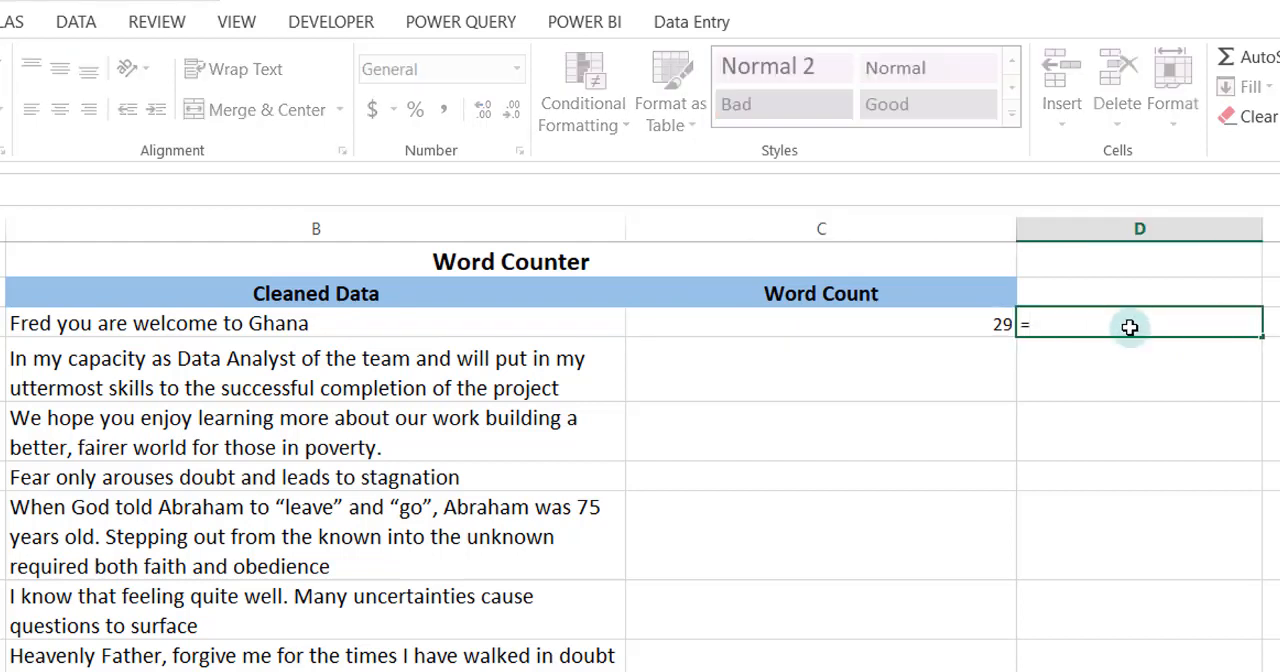
pyautogui.write('s')
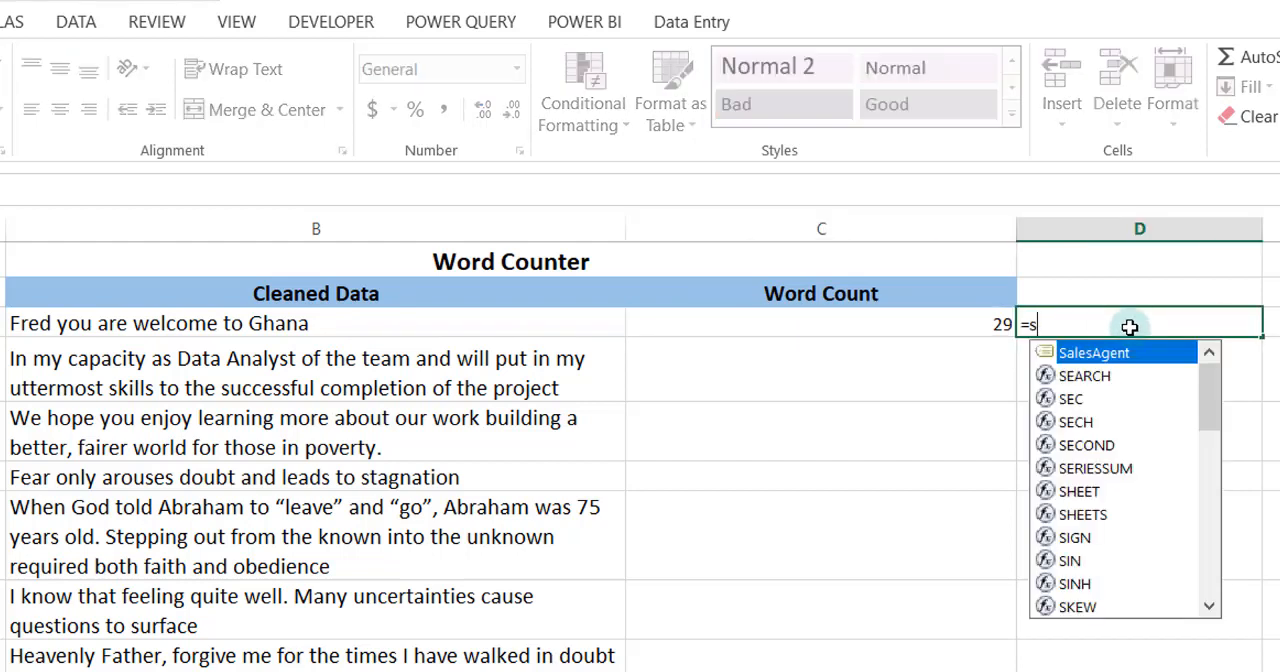
pyautogui.write('ub')
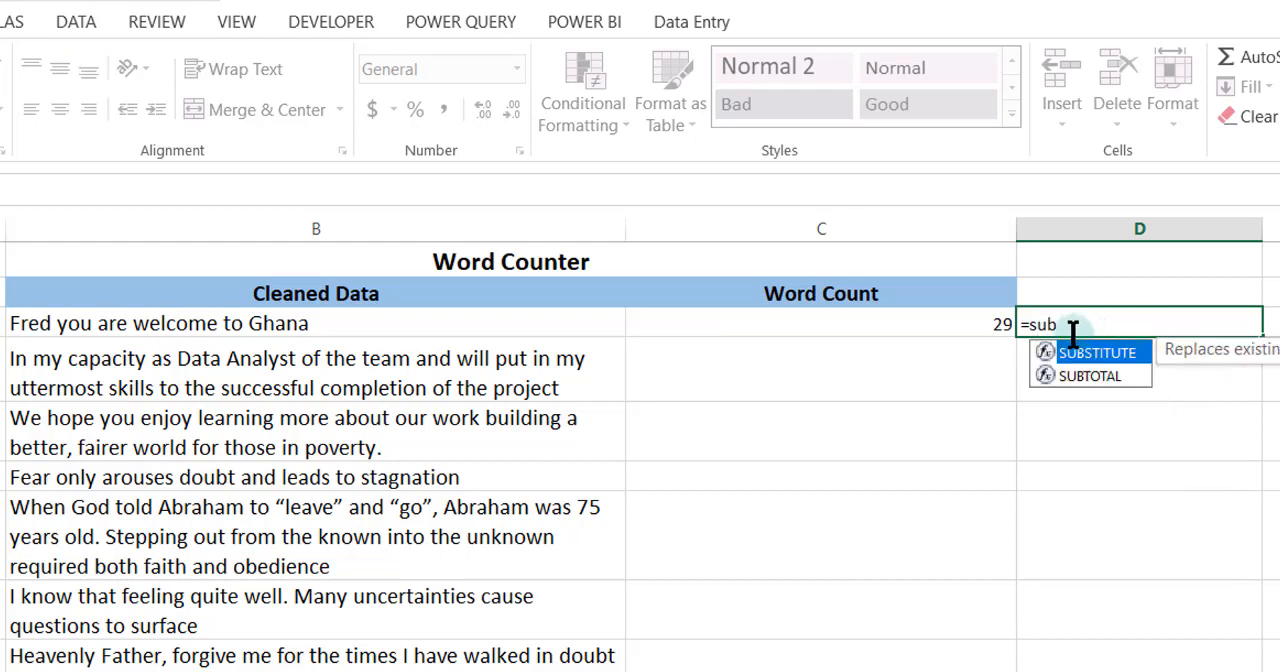
pyautogui.press('Tab')
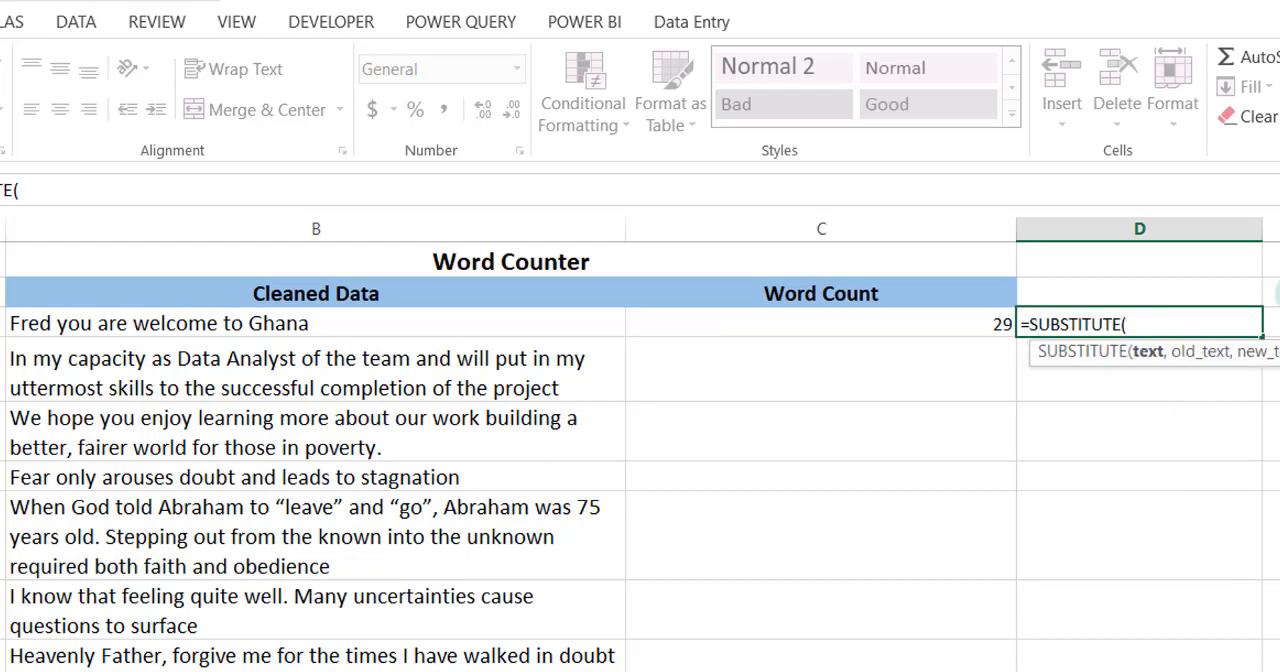
pyautogui.click(333, 328)
pyautogui.write(',')
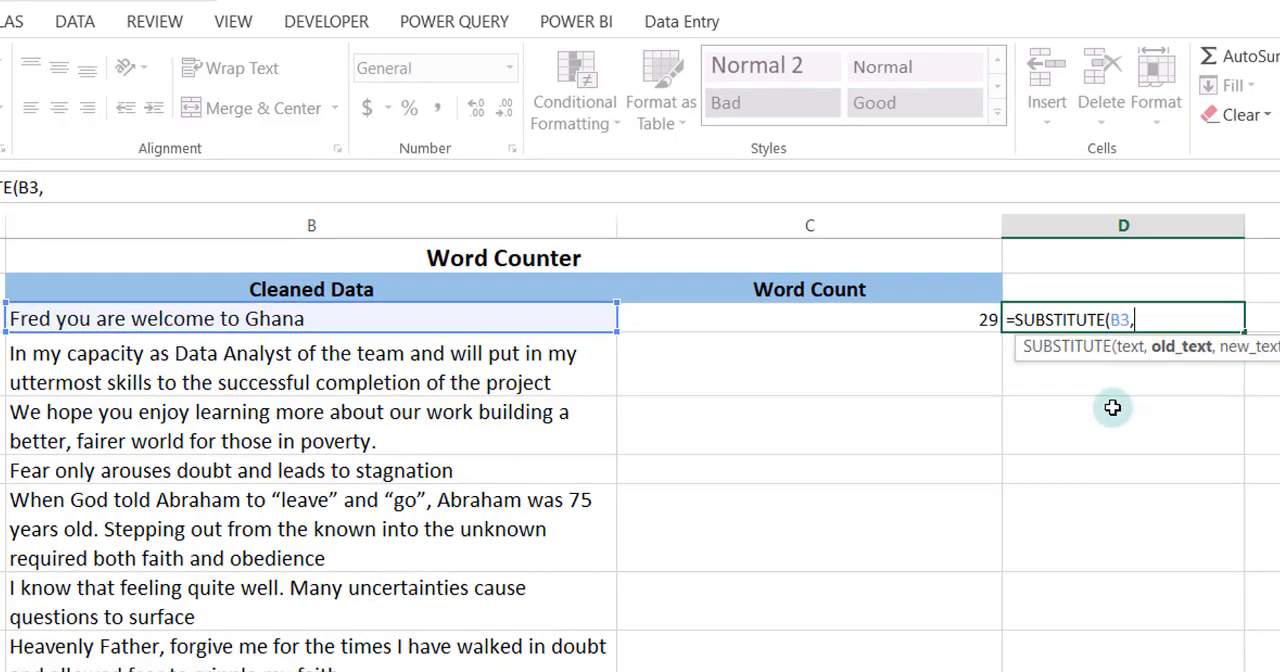
pyautogui.write('"')
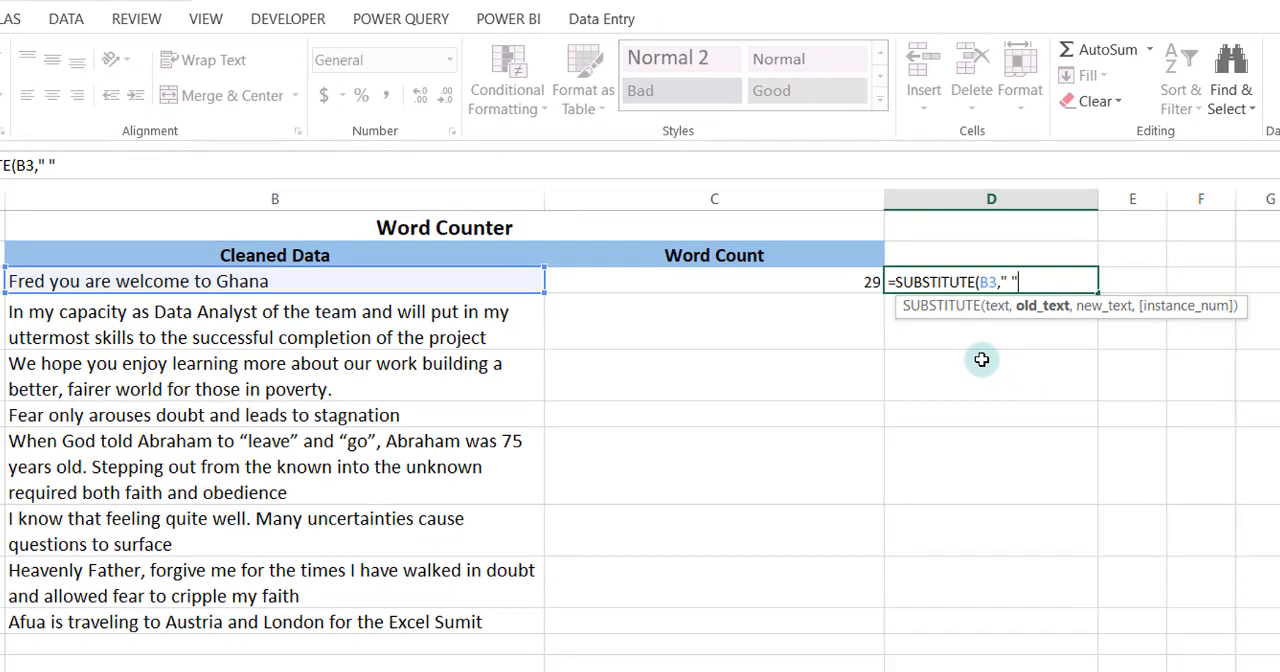
pyautogui.write(' ",')
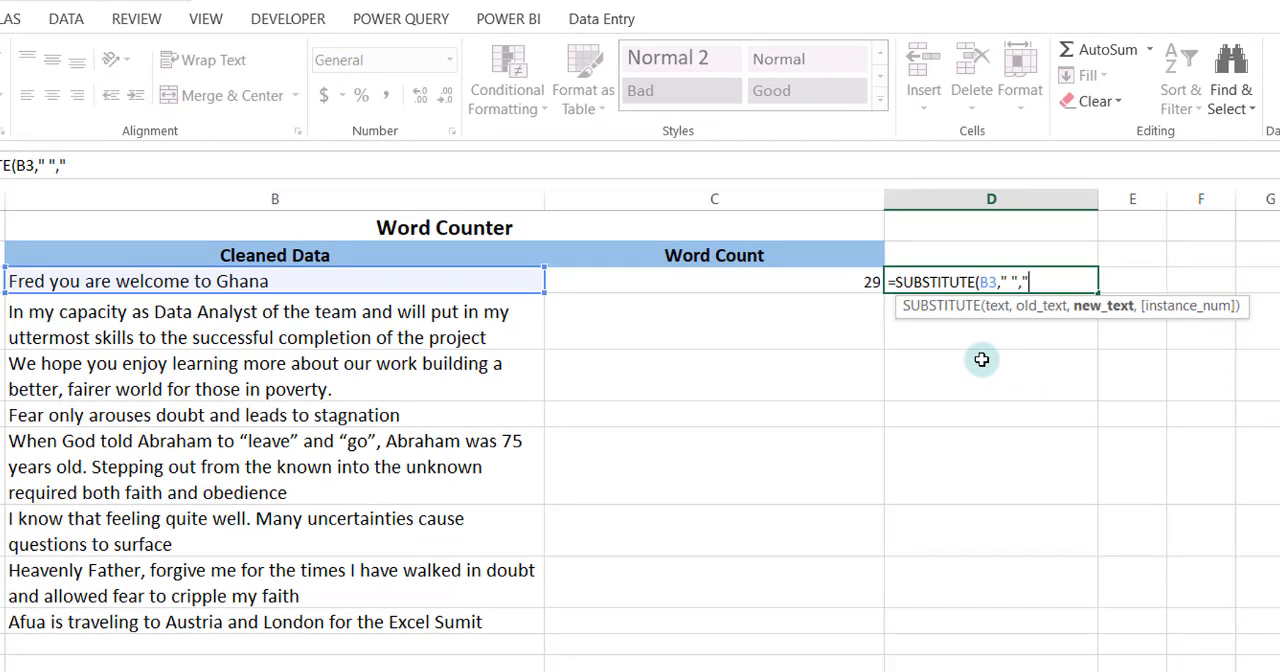
pyautogui.write('"")')
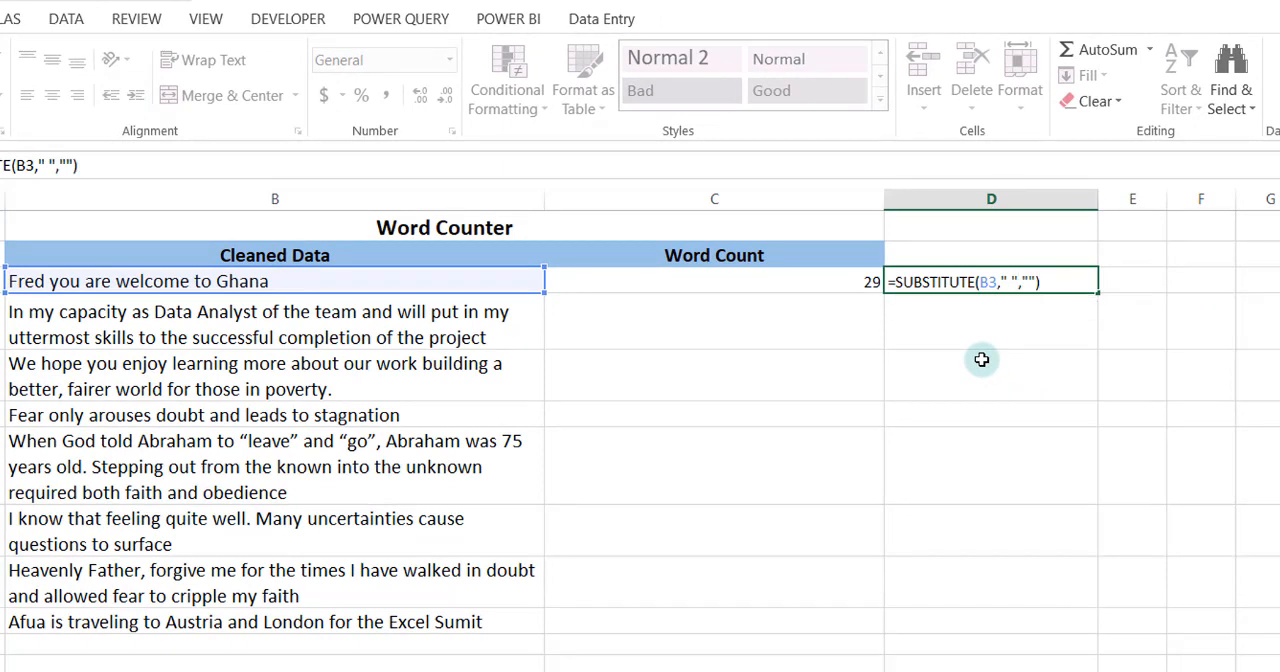
pyautogui.press('Return')
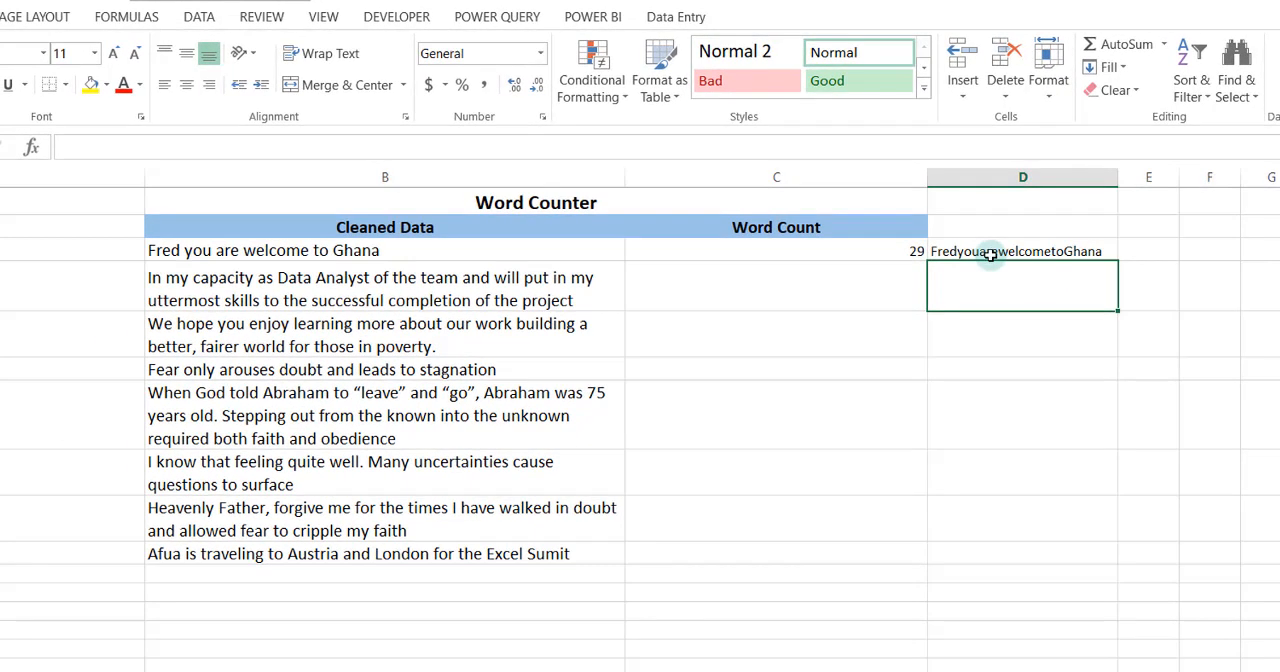
# Wrap the SUBSTITUTE formula in D3 in a LEN function to count the characters without spaces
pyautogui.click(990, 253)
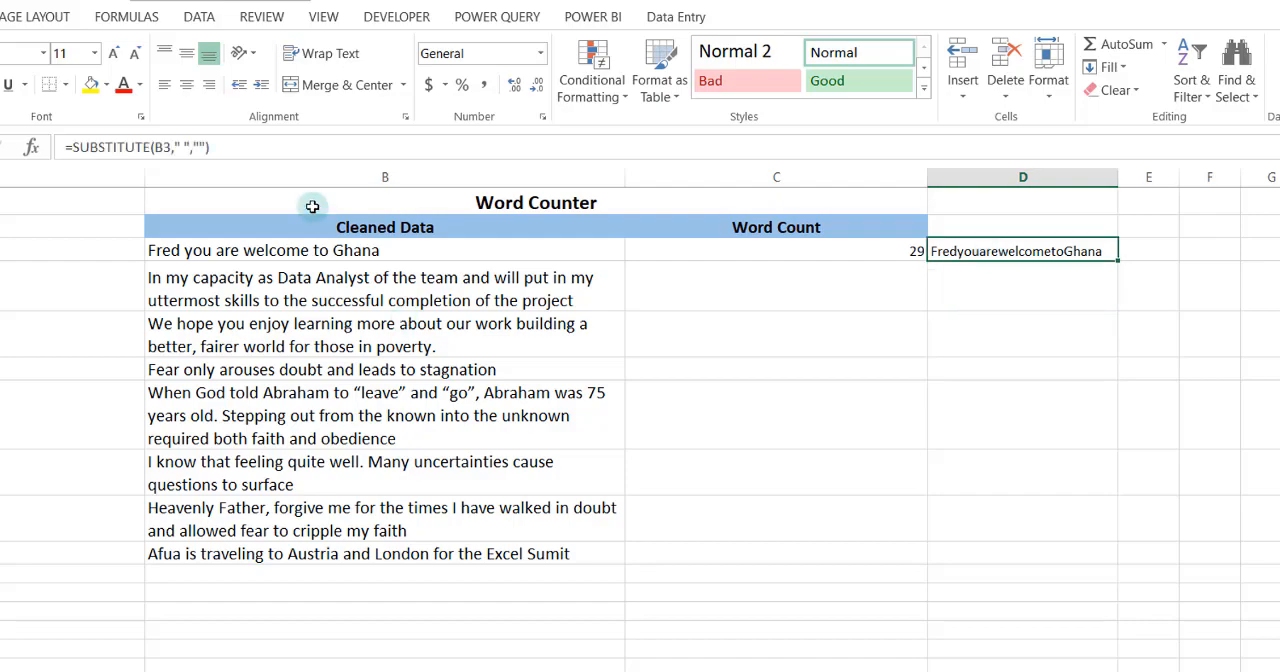
pyautogui.click(66, 149)
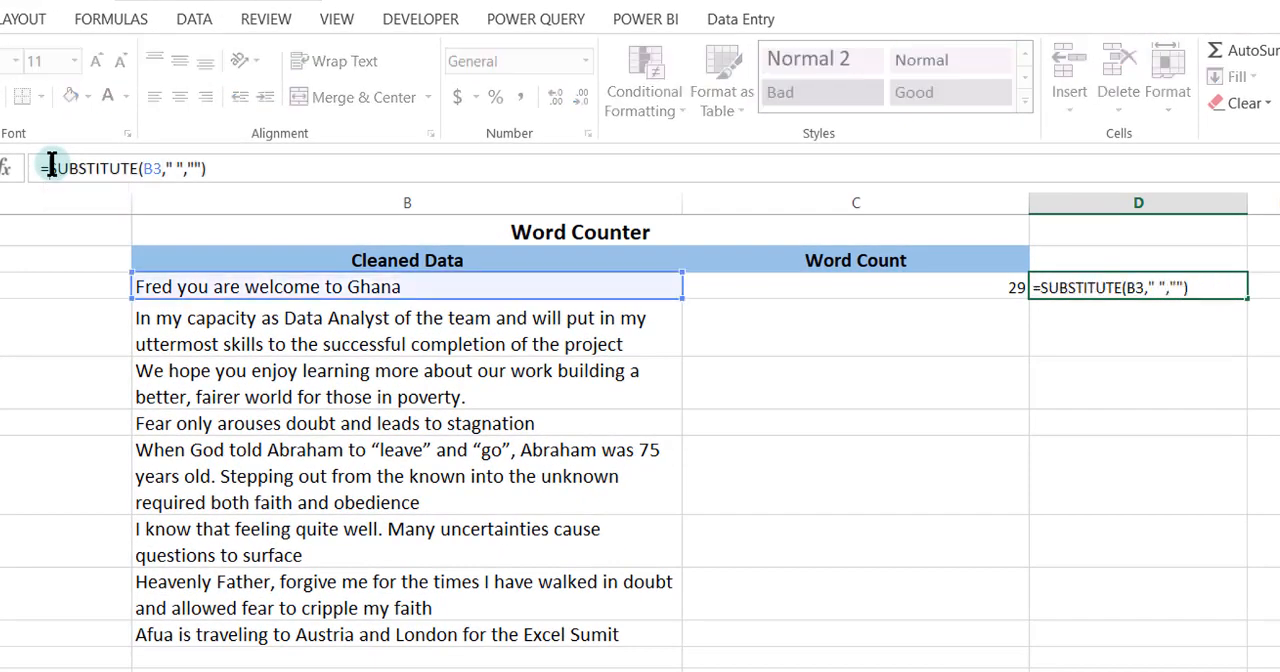
pyautogui.write('Len')
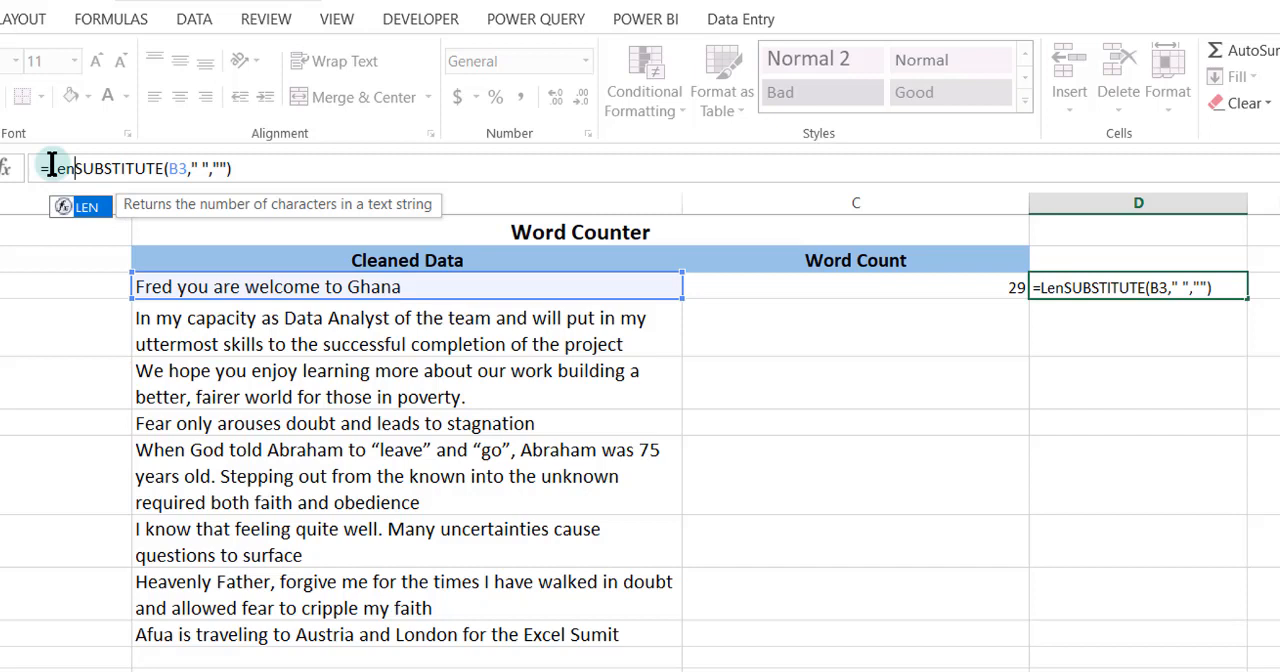
pyautogui.write('(')
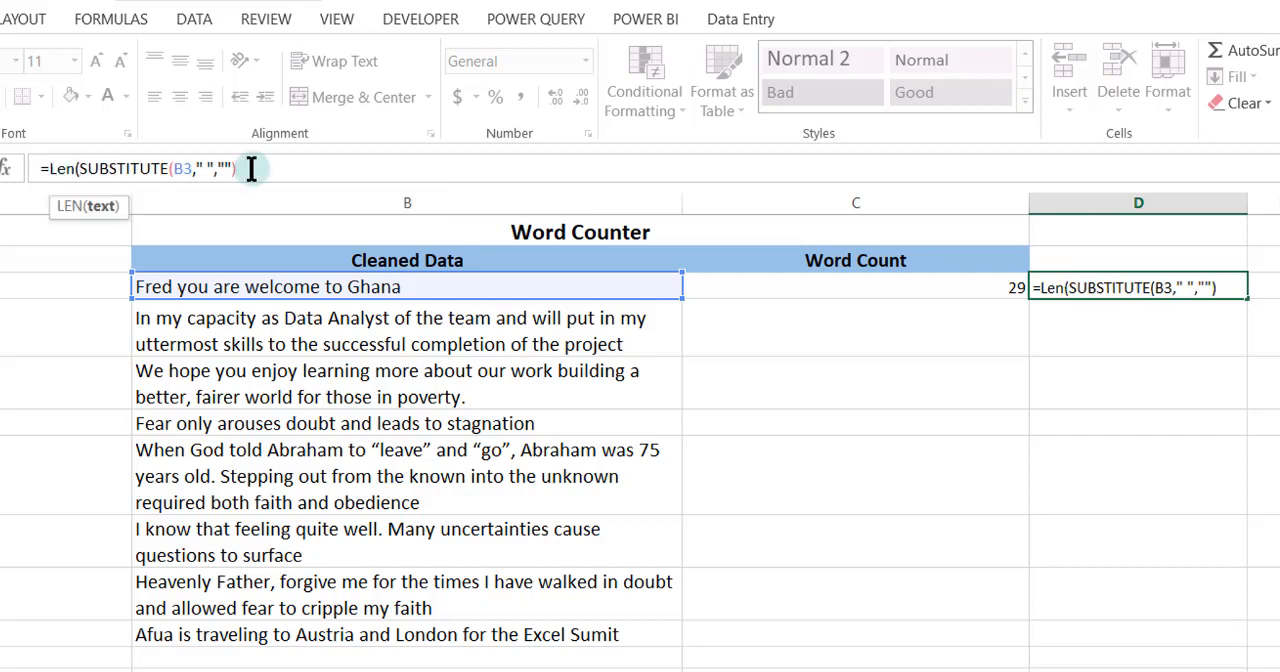
pyautogui.press('Return')
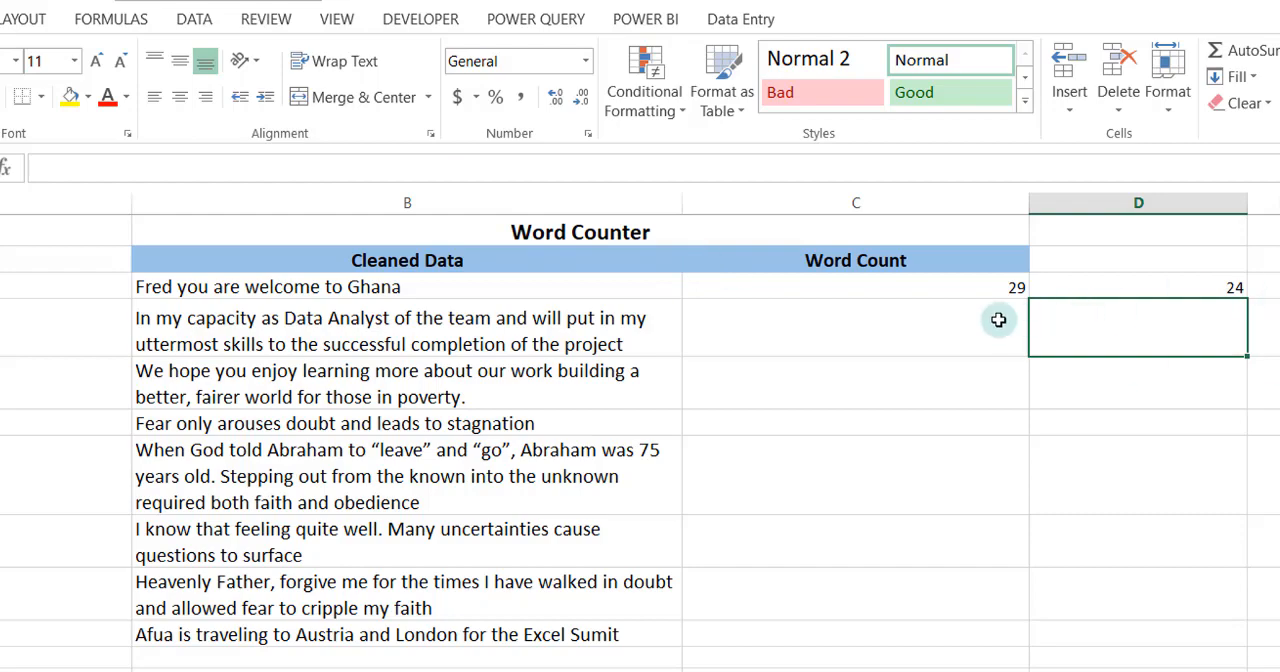
# Enter =C3-D3+1 in cell E3 to calculate the number of words
pyautogui.click(1266, 287)
pyautogui.write('=')
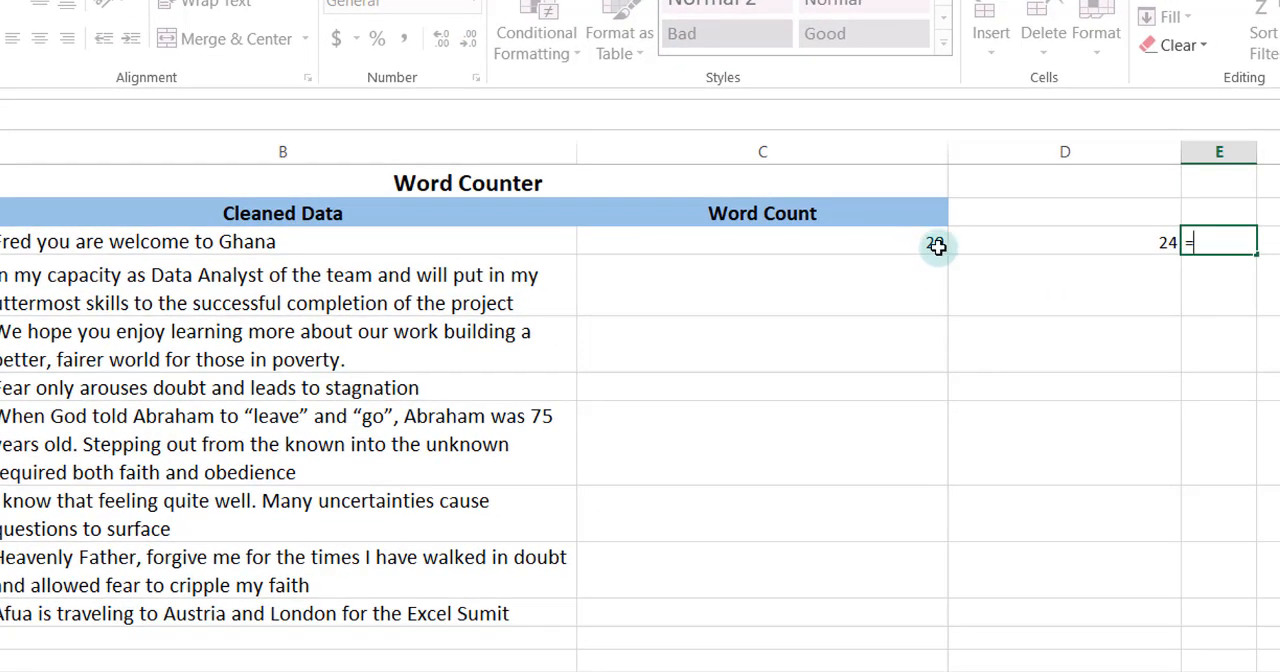
pyautogui.click(936, 246)
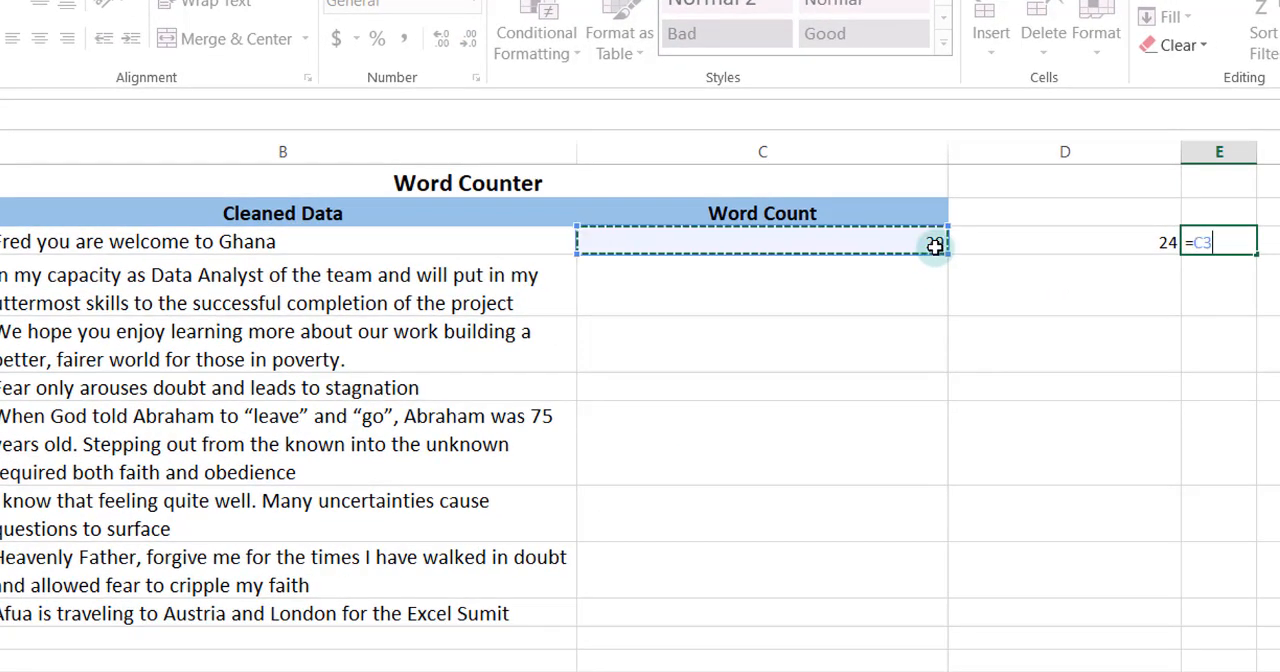
pyautogui.write('-')
pyautogui.click(990, 255)
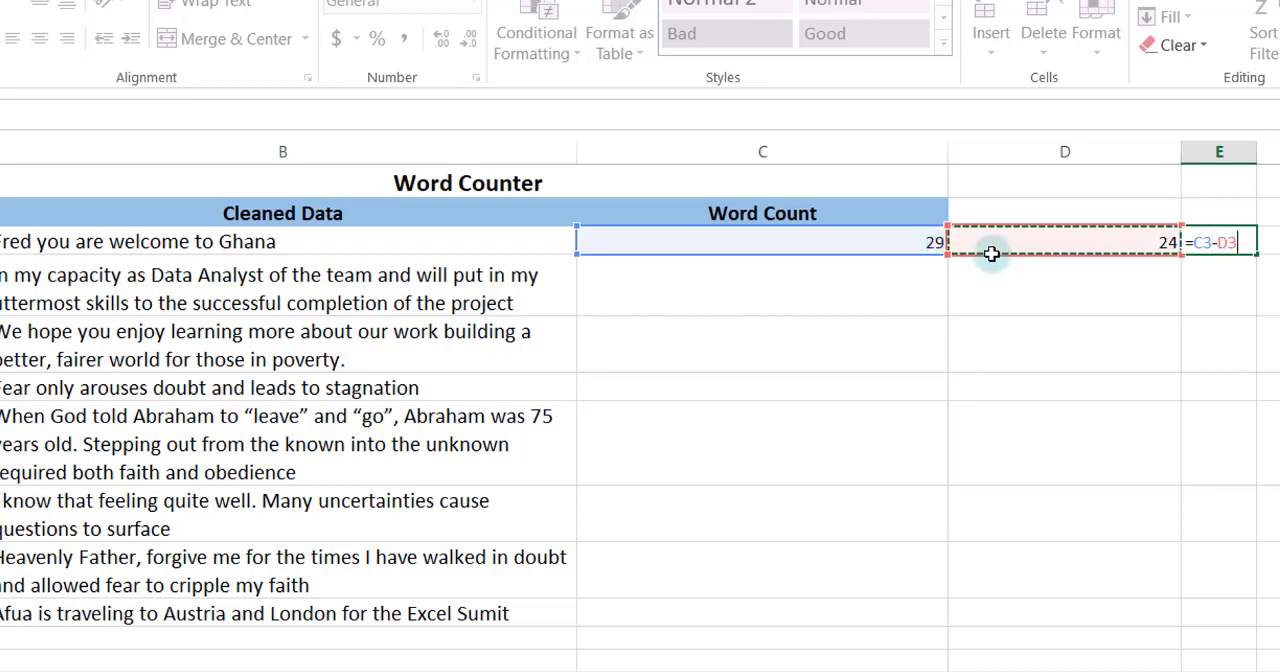
pyautogui.write('+1')
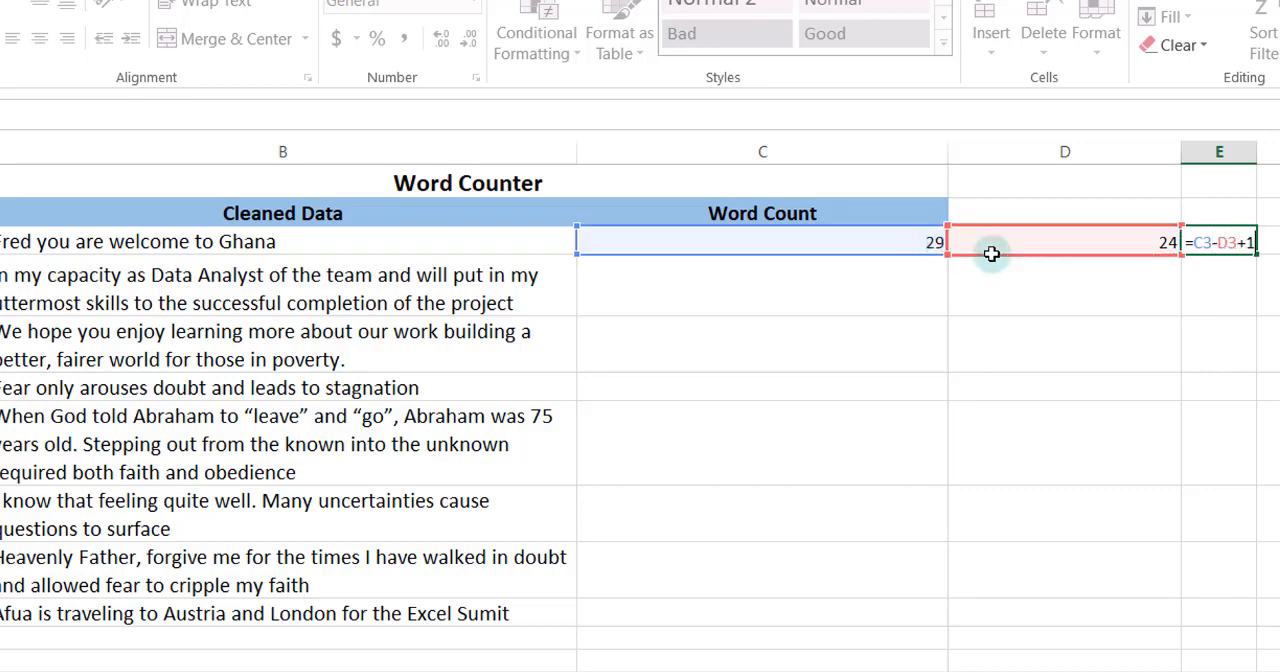
pyautogui.press('Return')
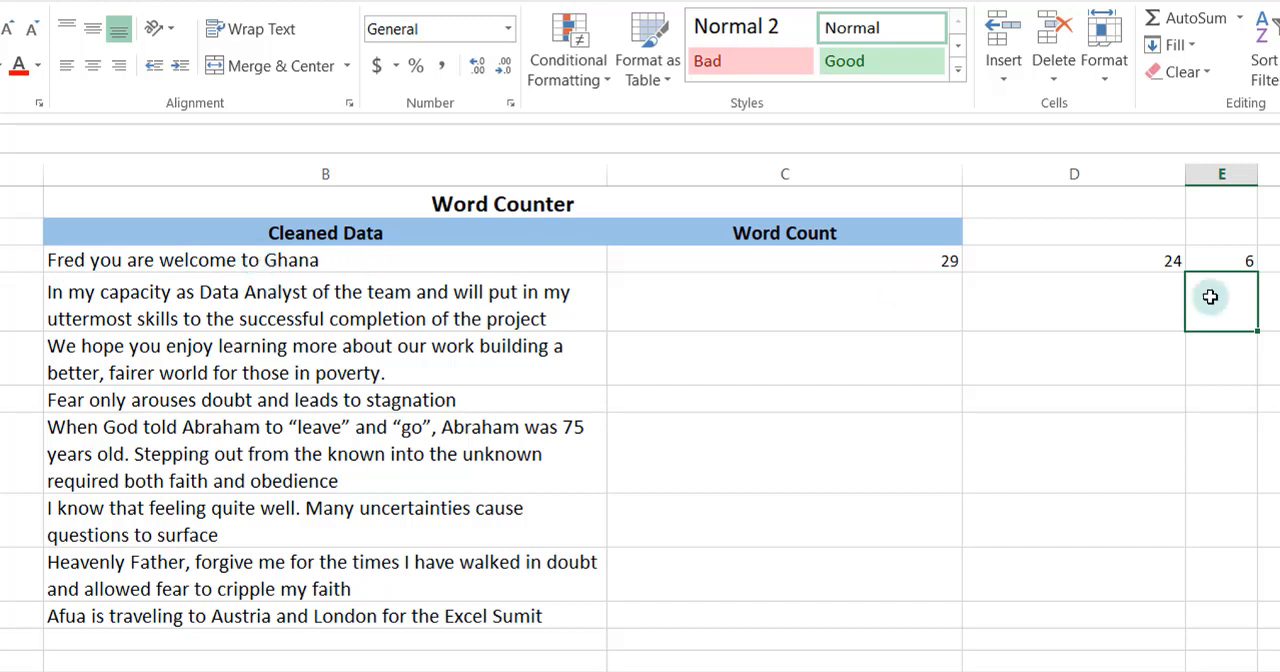
# Replace the content of C3 with a new formula beginning with =LEN(B3)
pyautogui.click(877, 262)
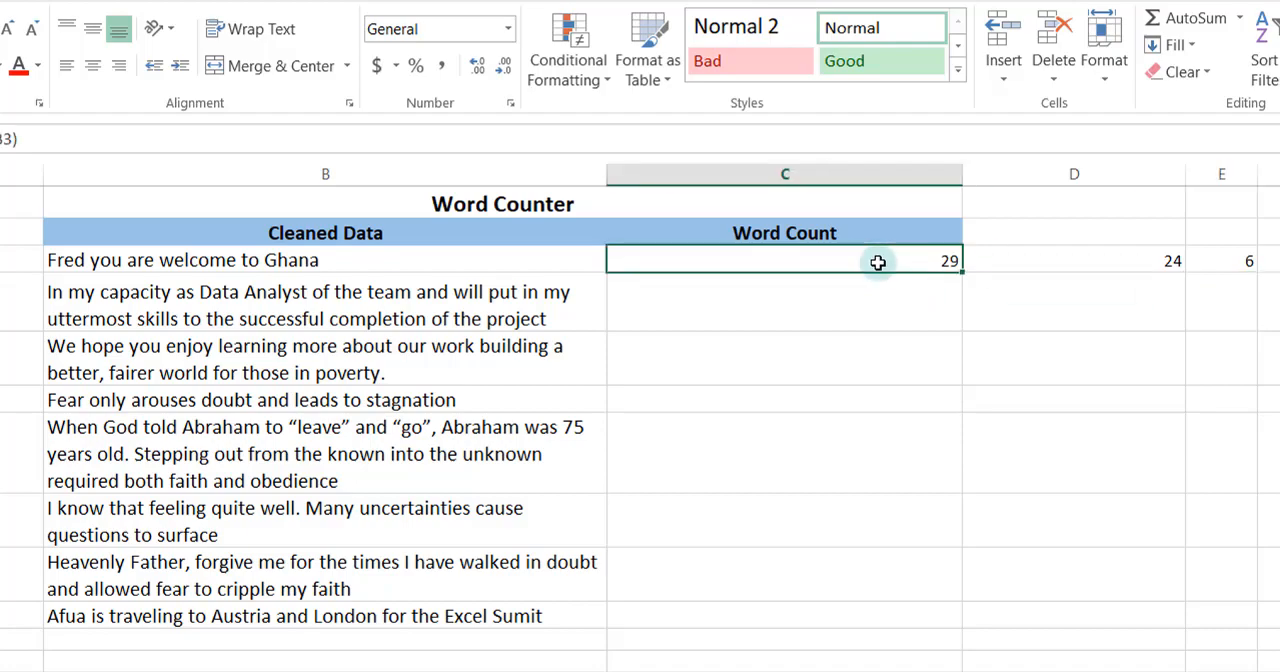
pyautogui.write('+')
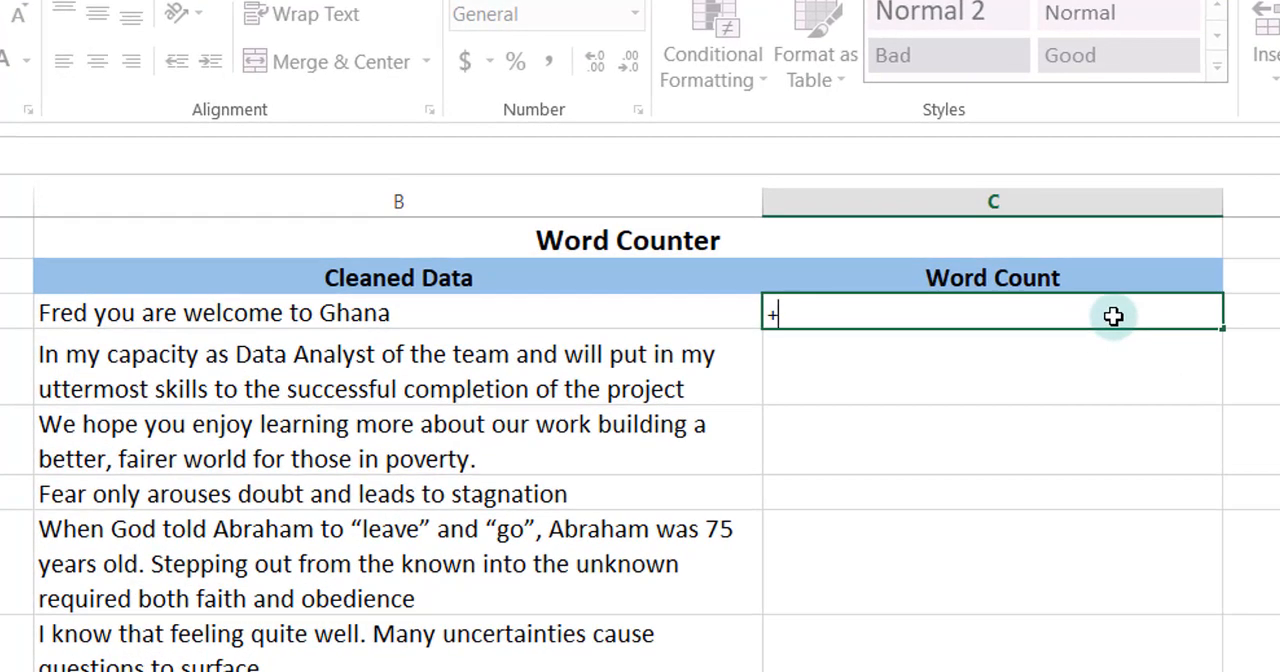
pyautogui.press('BackSpace')
pyautogui.write('=len')
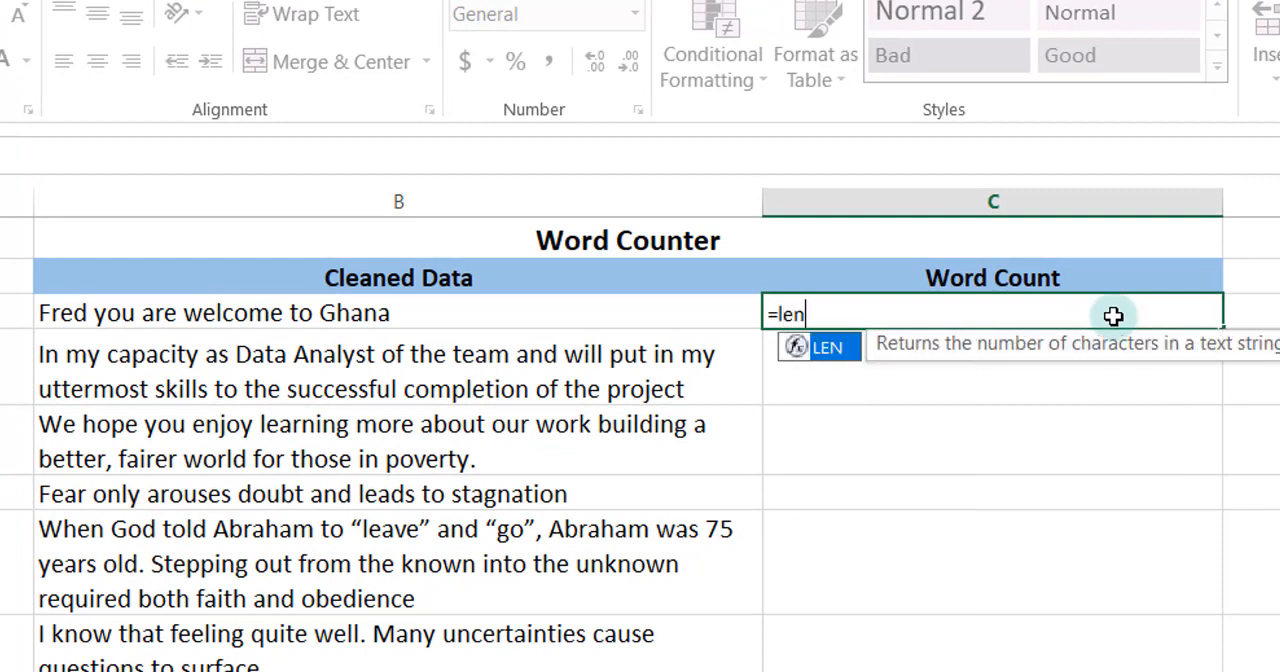
pyautogui.write('(')
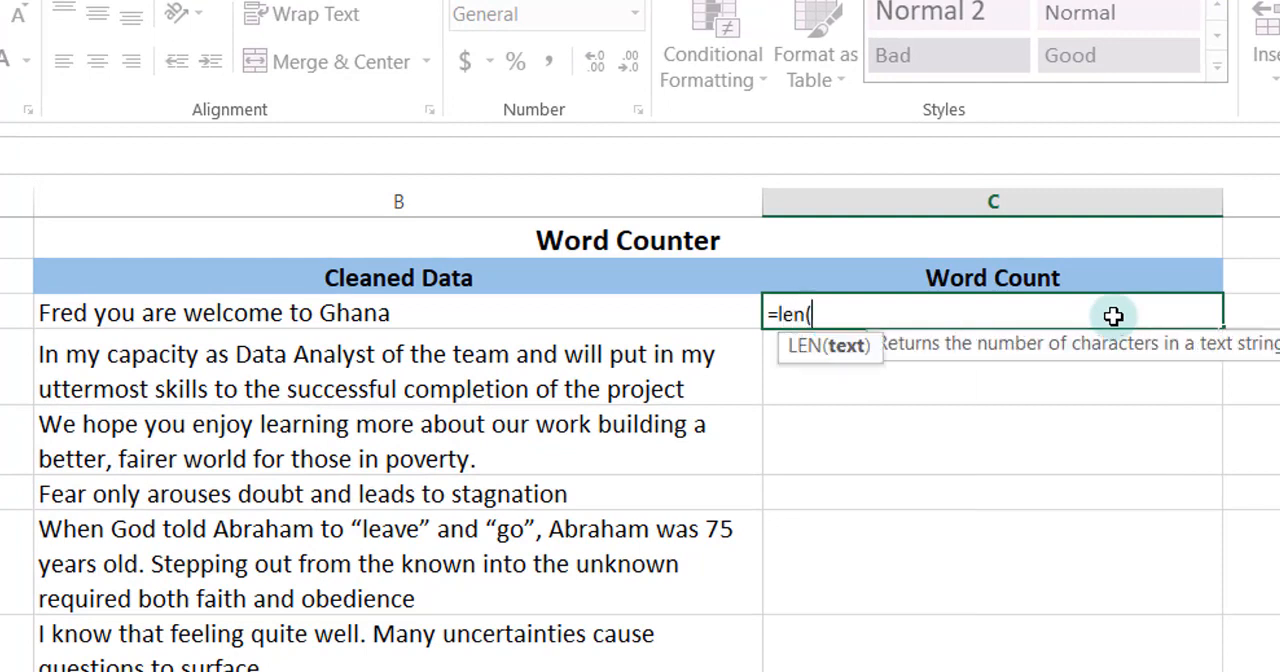
pyautogui.click(424, 325)
pyautogui.write(')')
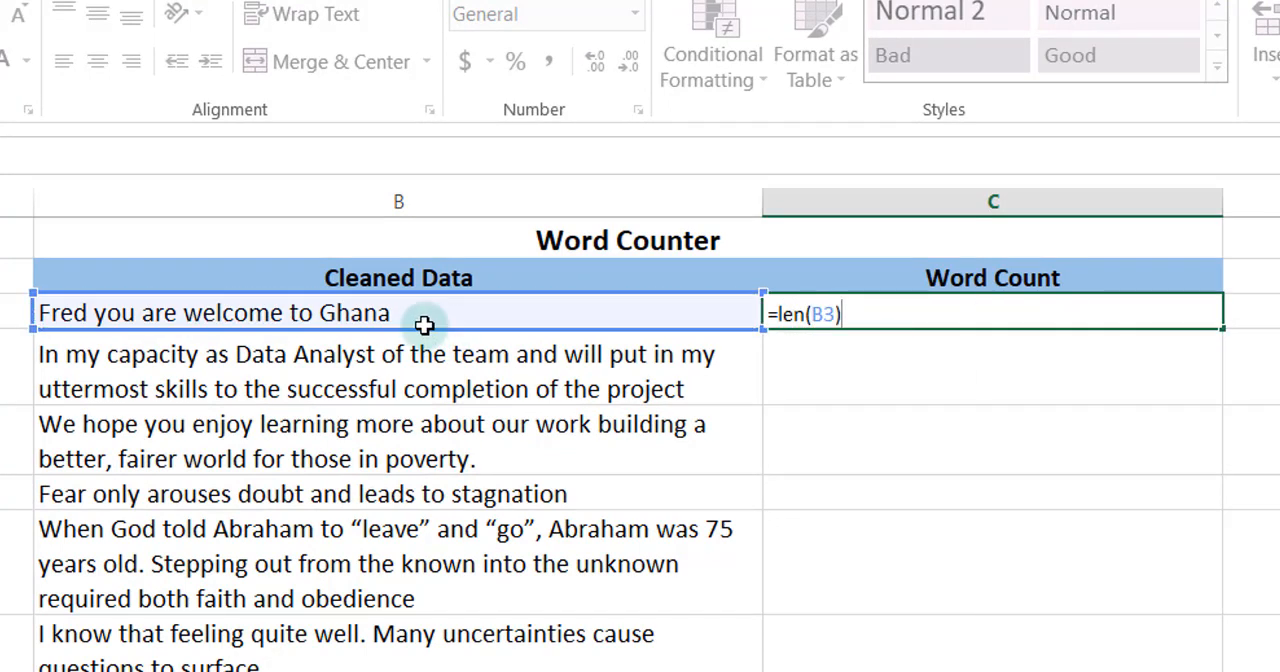
pyautogui.write('-Lens')
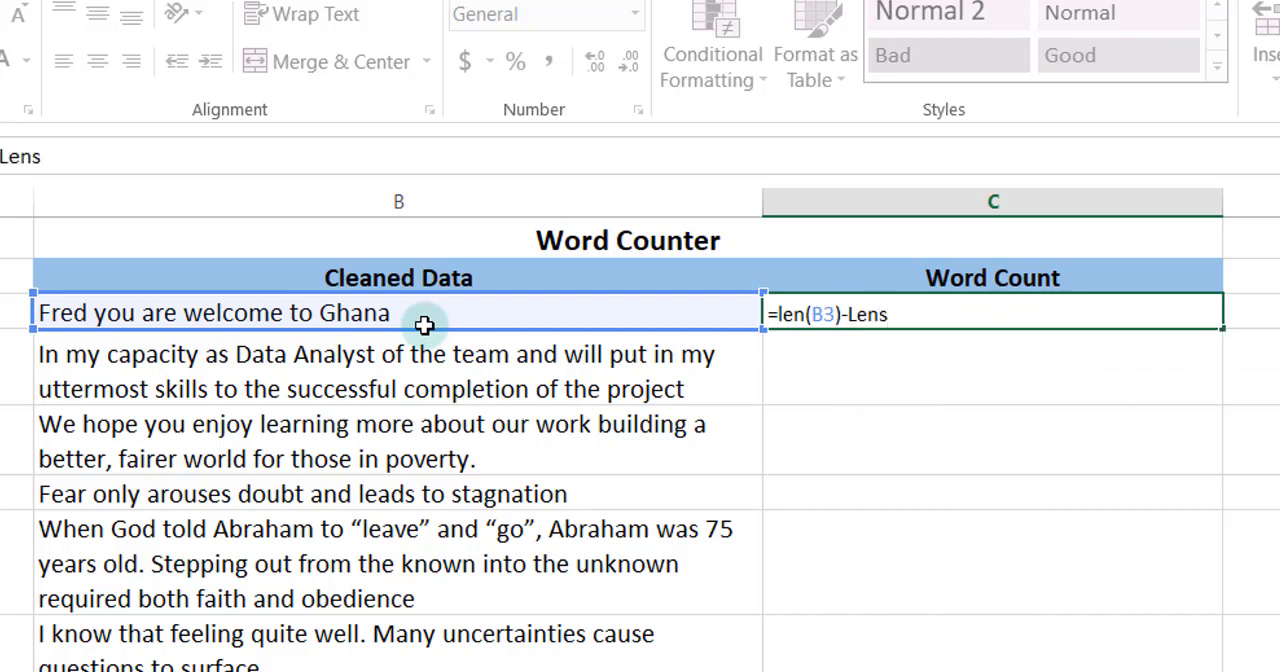
# Complete the C3 formula by subtracting LEN(SUBSTITUTE(B3," ","")) from the length of B3
pyautogui.press('BackSpace')
pyautogui.write('(su')
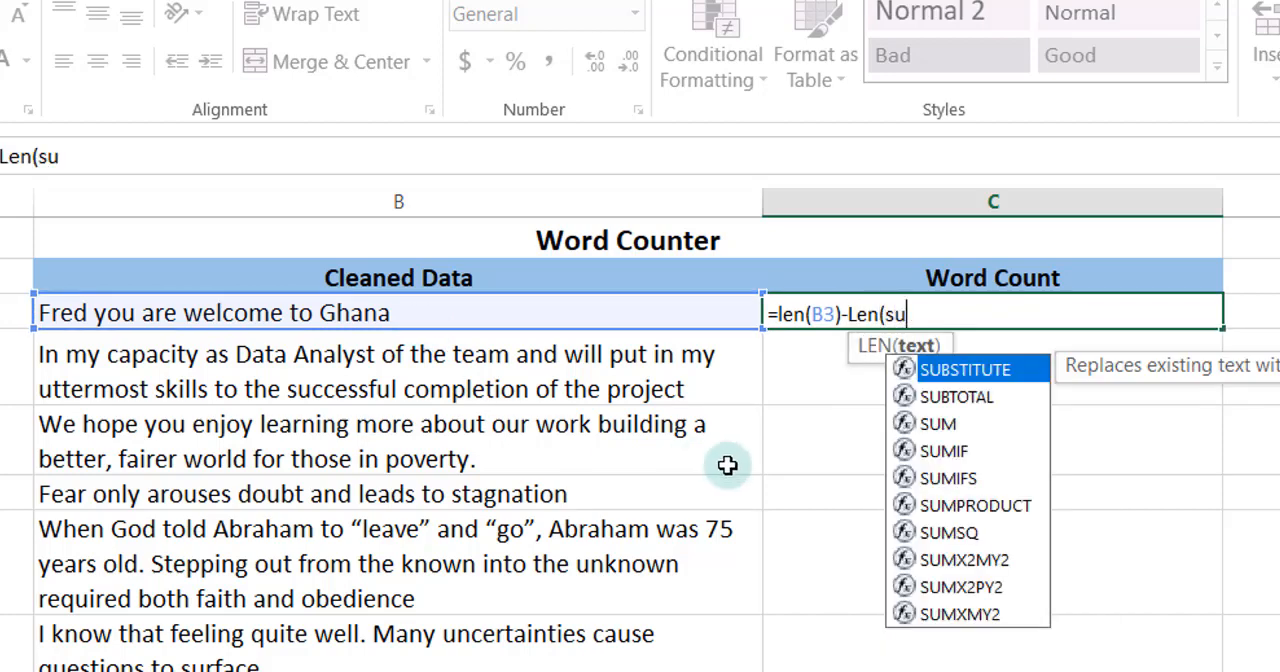
pyautogui.doubleClick(963, 370)
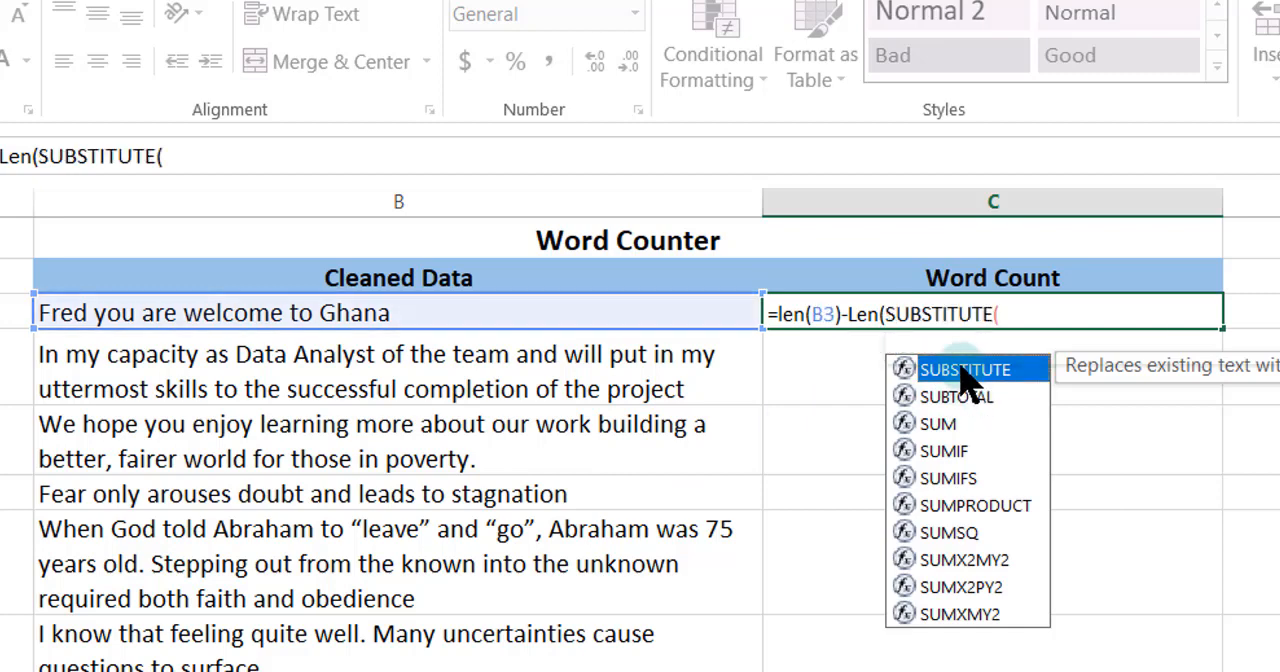
pyautogui.click(550, 308)
pyautogui.write(',')
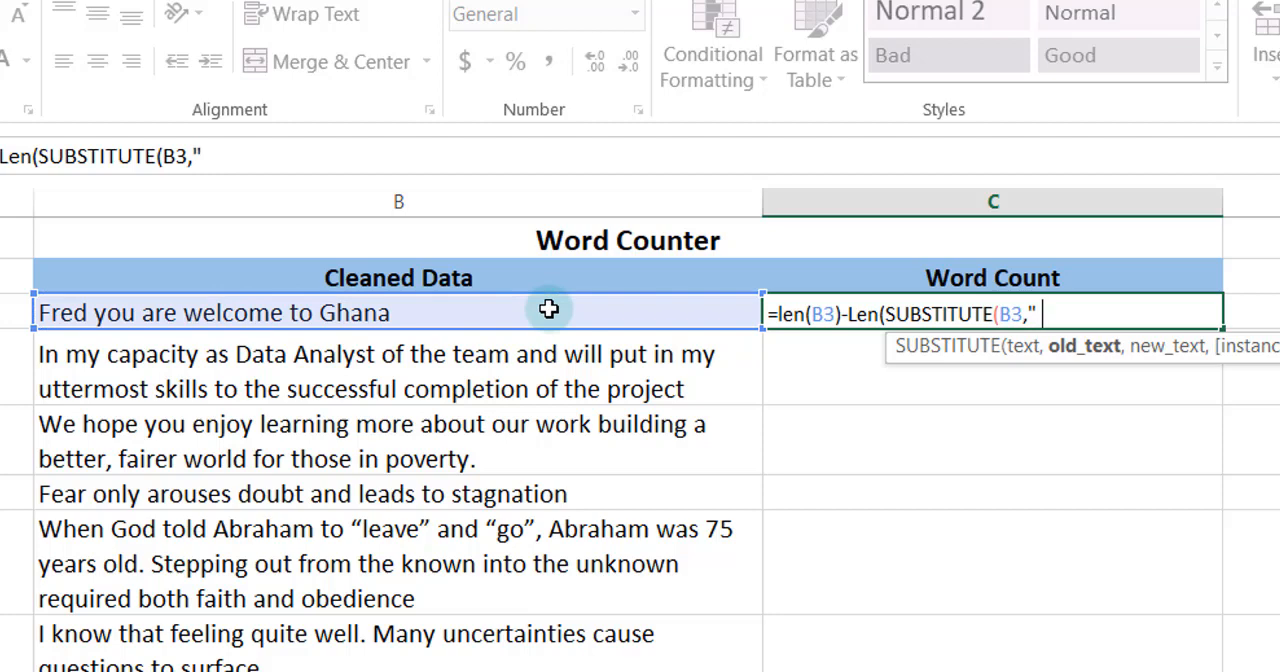
pyautogui.write('" ",')
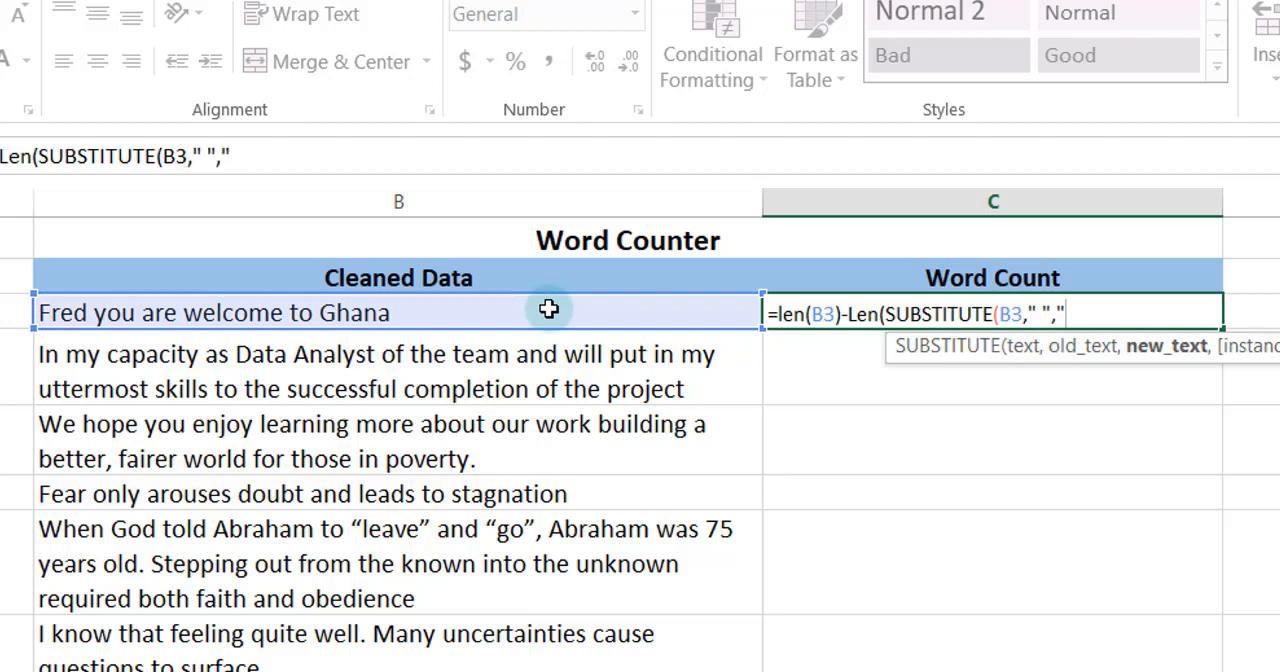
pyautogui.write('"")')
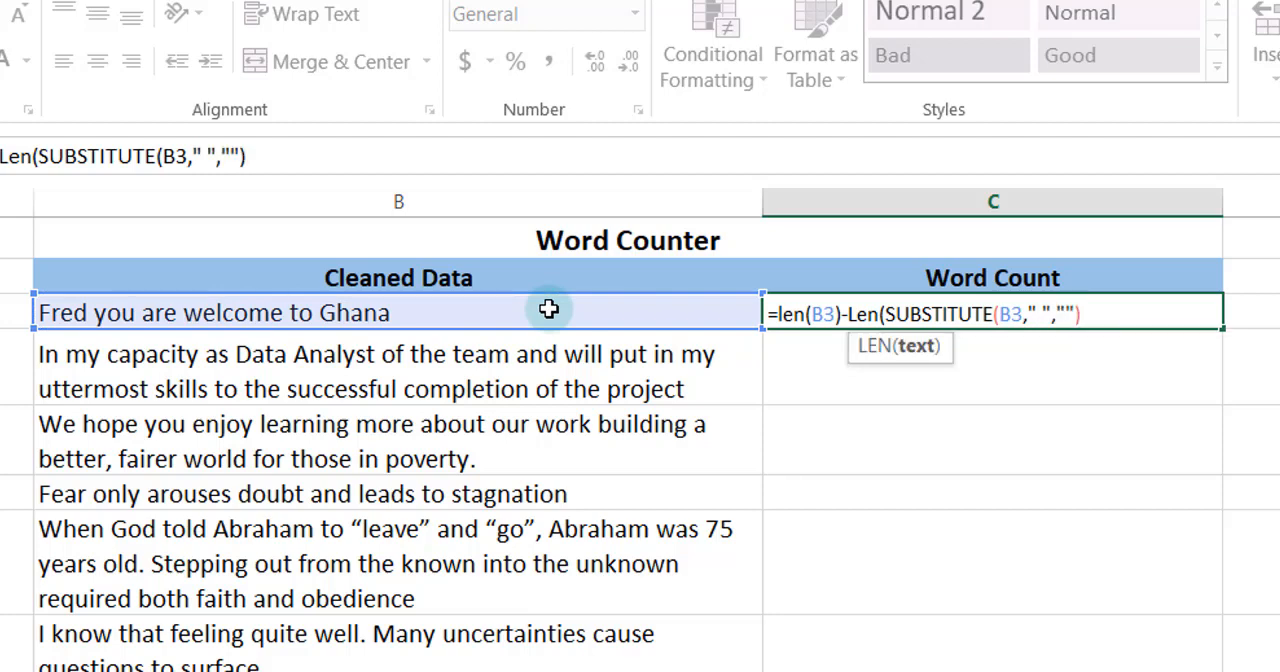
pyautogui.write(')')
pyautogui.press('Return')
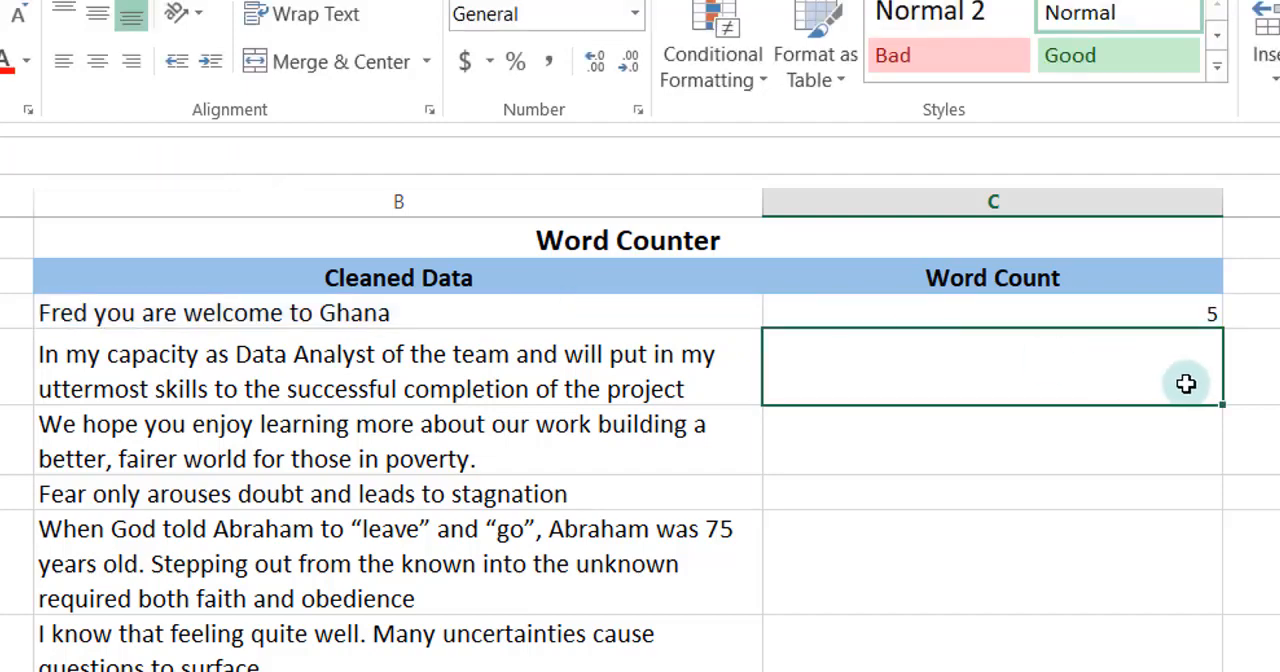
# Append +1 to the end of the formula in C3
pyautogui.click(1105, 310)
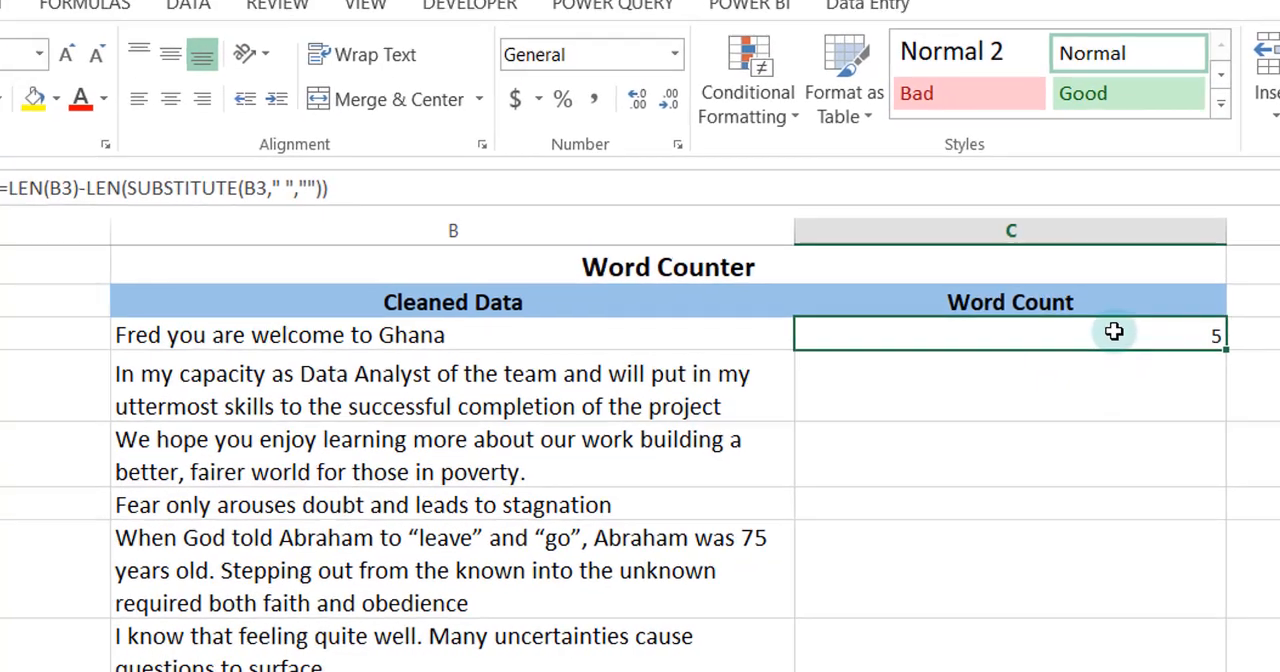
pyautogui.click(416, 189)
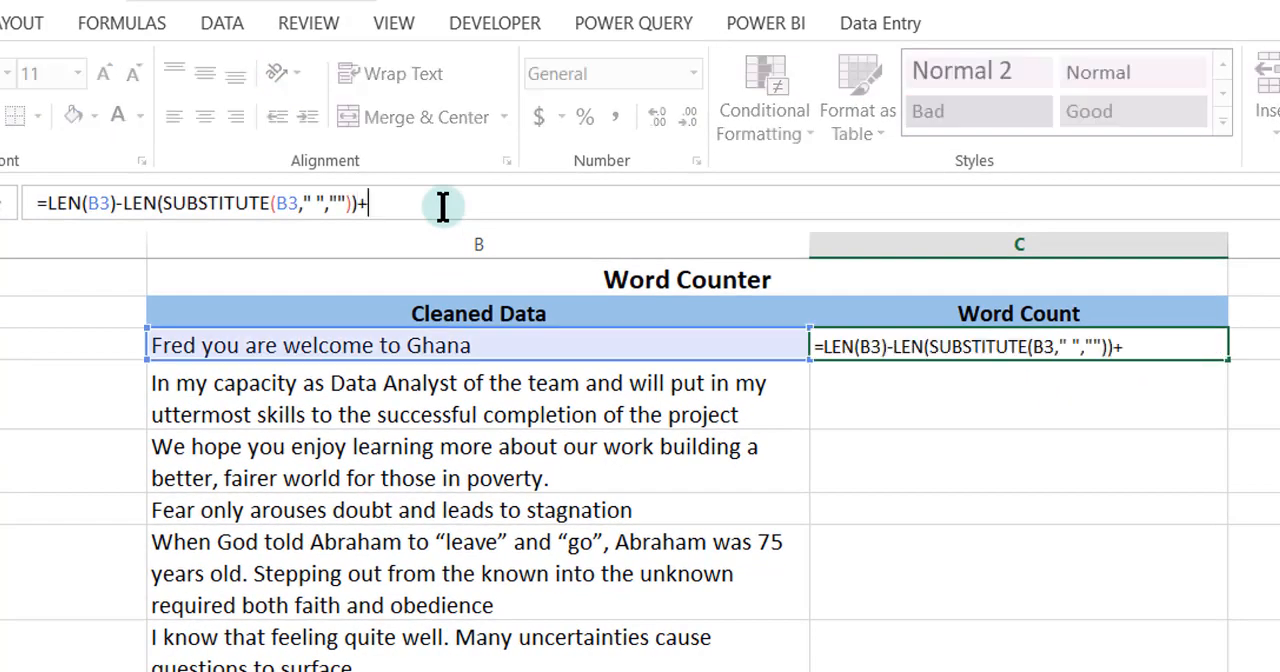
pyautogui.write('+1')
pyautogui.press('Return')
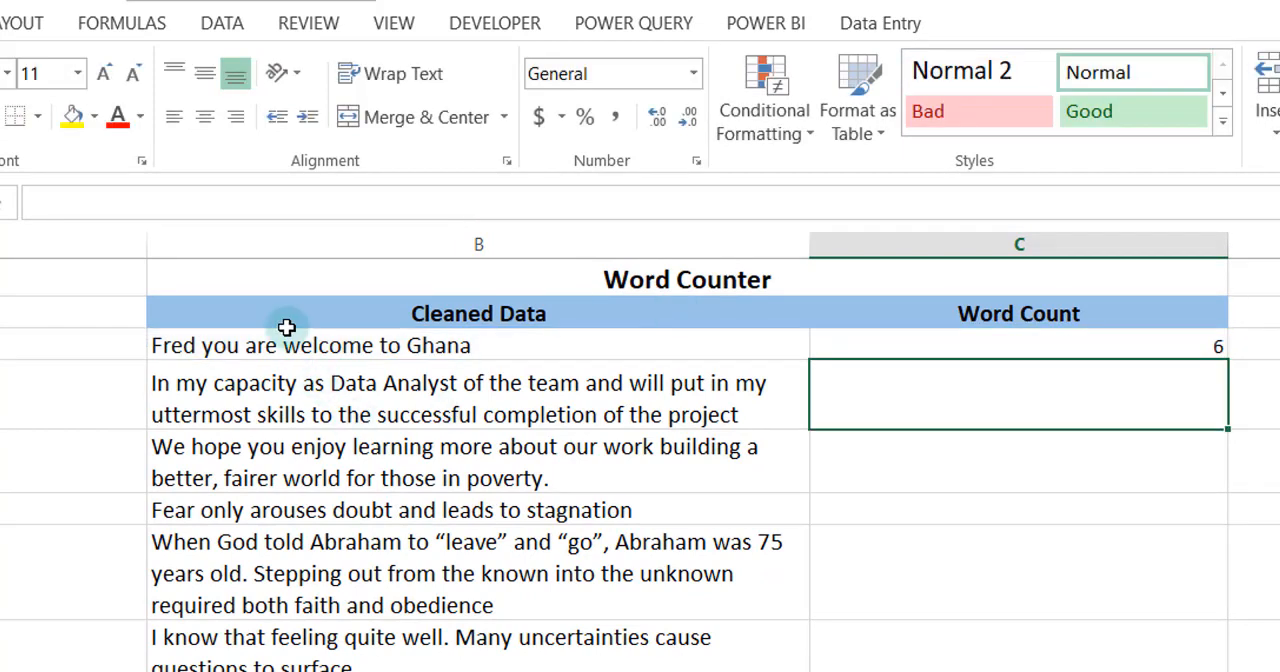
# Fill the C3 formula down the Word Count column to C10 and center the results horizontally
pyautogui.click(1138, 338)
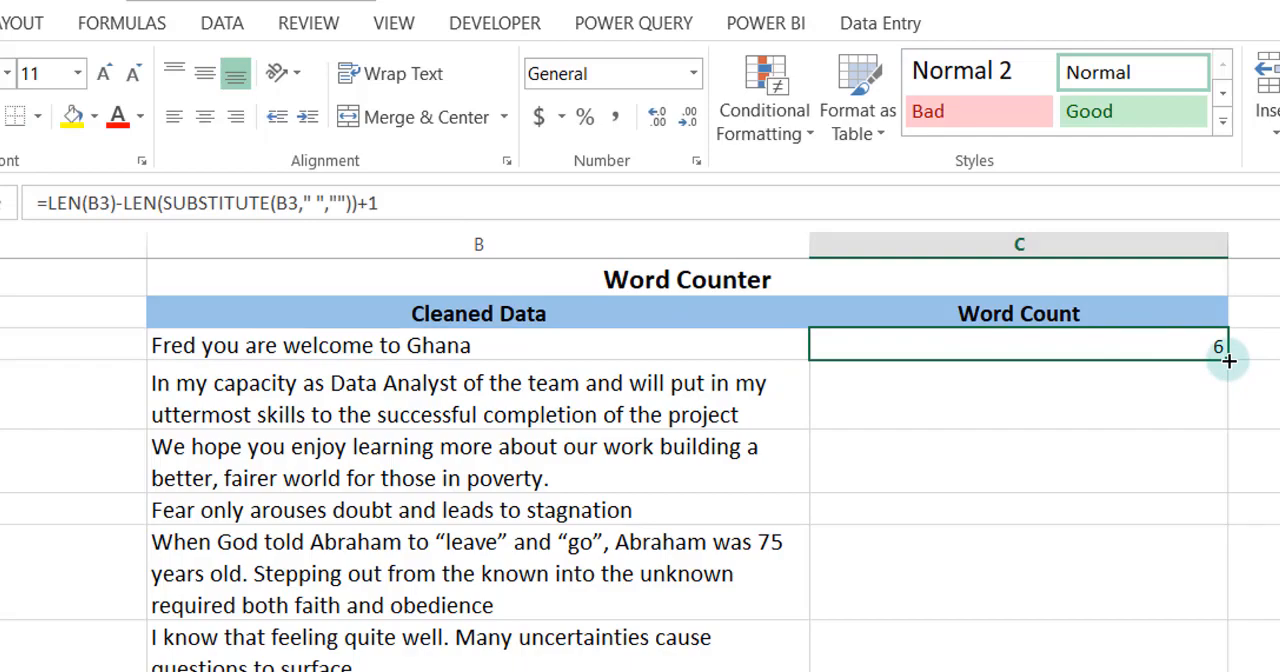
pyautogui.moveTo(1228, 360); pyautogui.dragTo(1194, 671)
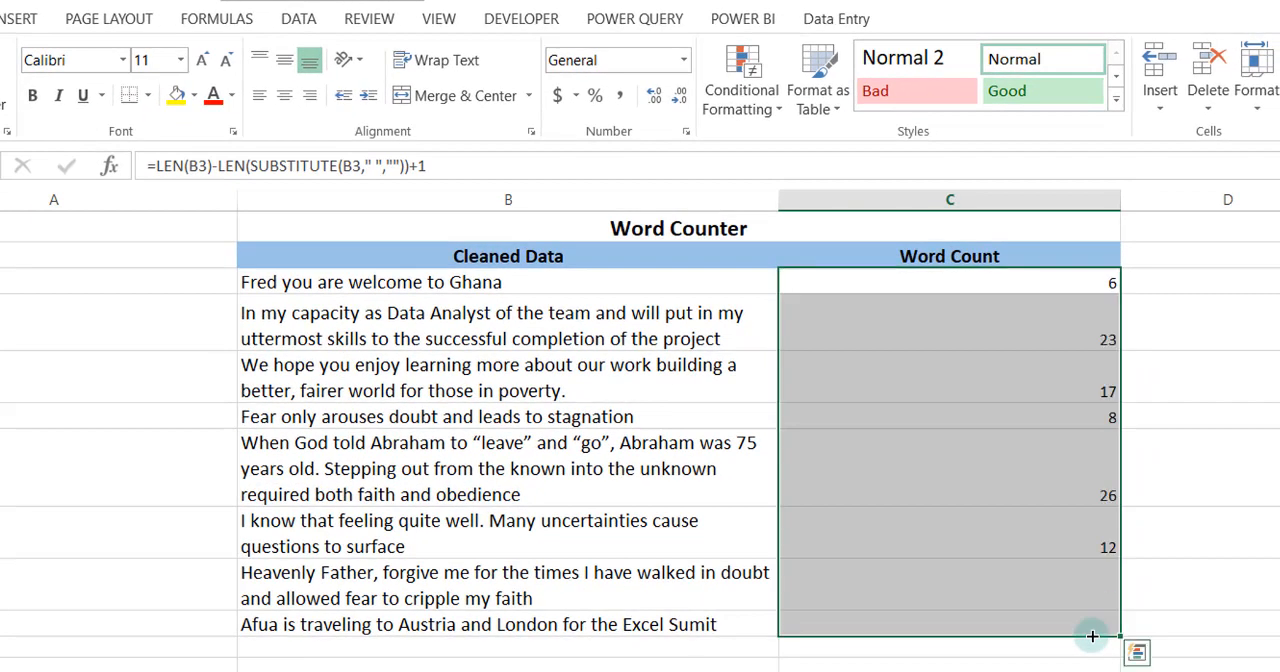
pyautogui.click(281, 92)
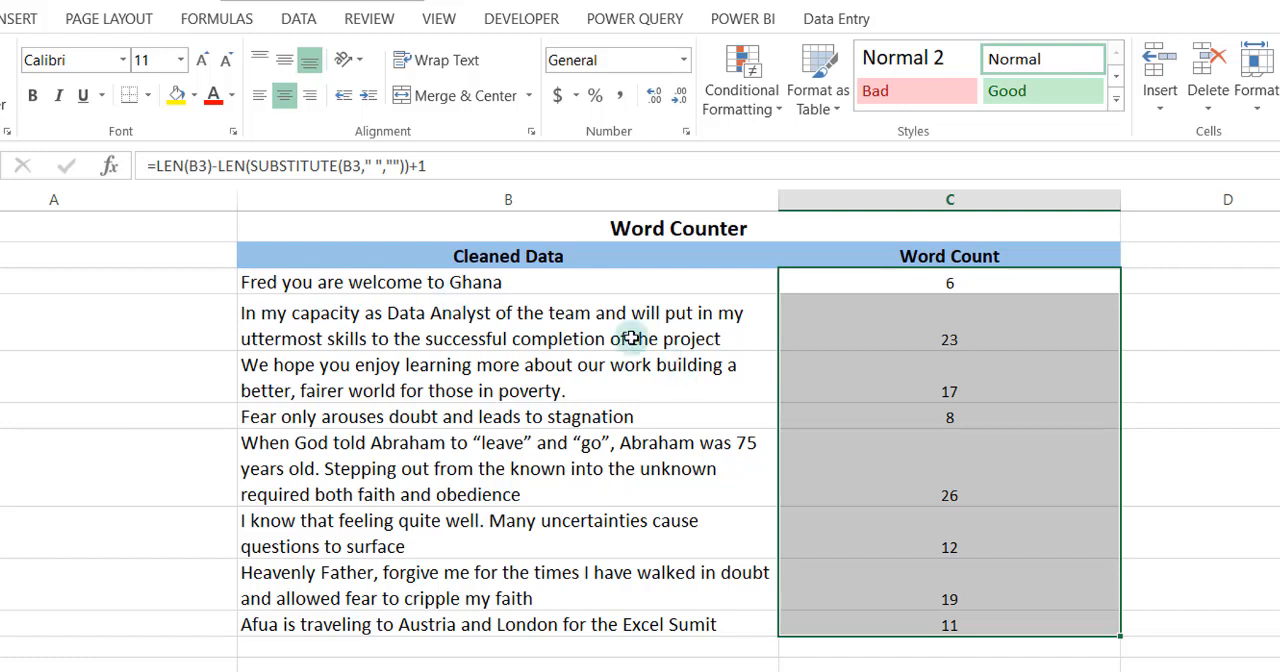
# Insert extra spaces between "as" and "Data" in B4 and check its word count in C4
pyautogui.click(867, 341)
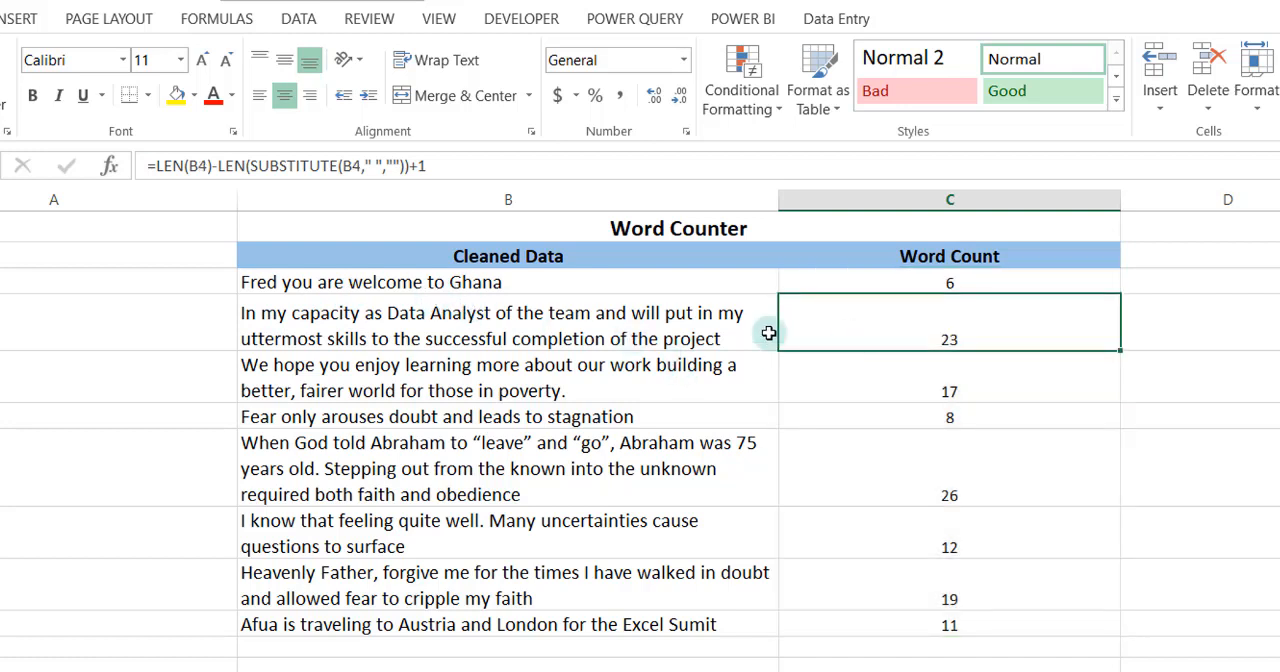
pyautogui.doubleClick(388, 316)
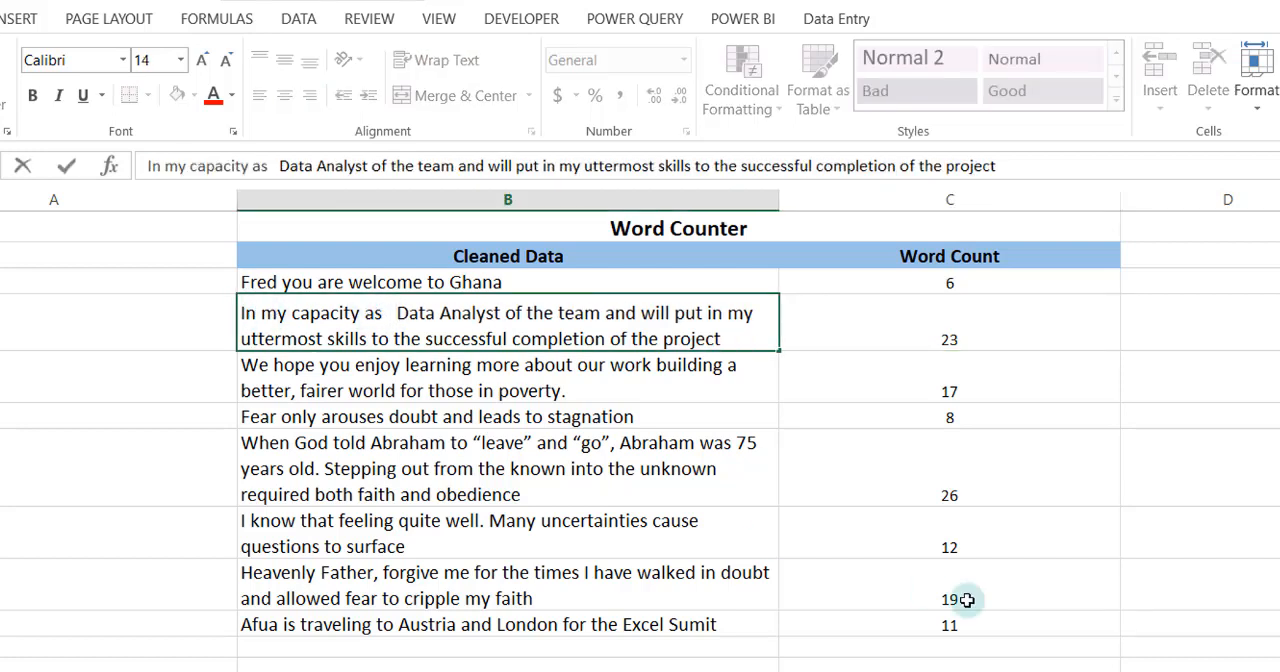
pyautogui.press('Return')
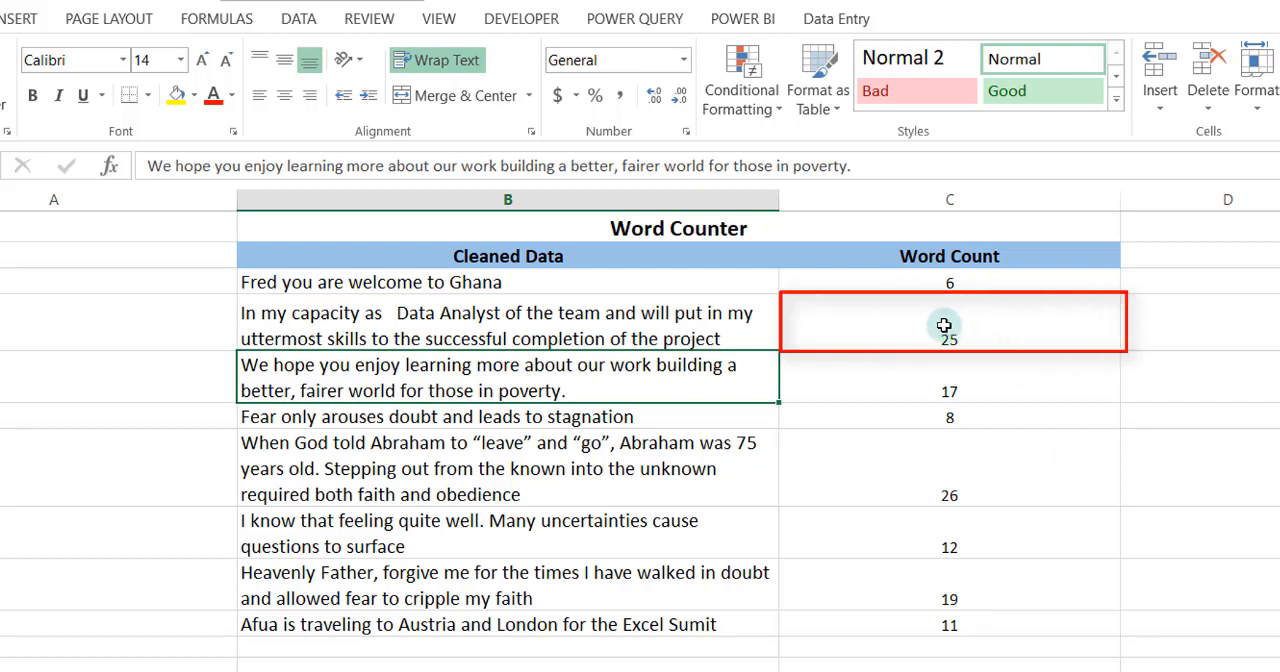
pyautogui.click(944, 325)
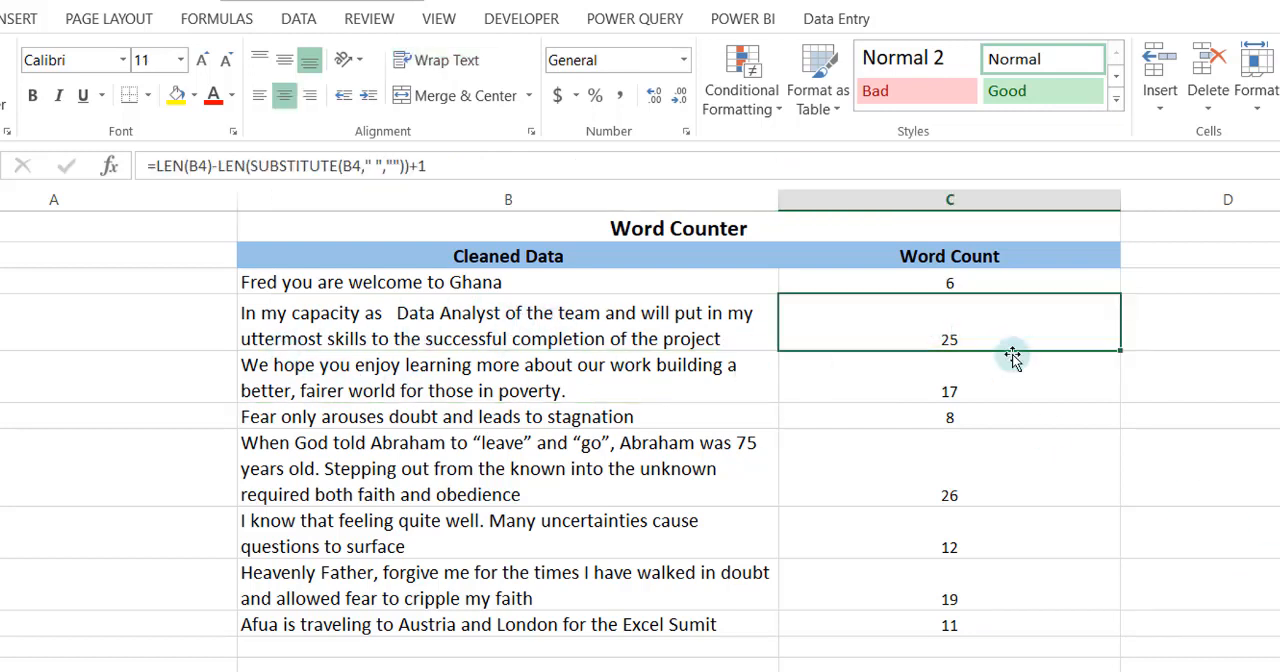
# Wrap the first B3 reference in the C3 formula in TRIM, making that part LEN(TRIM(B3))
pyautogui.click(877, 285)
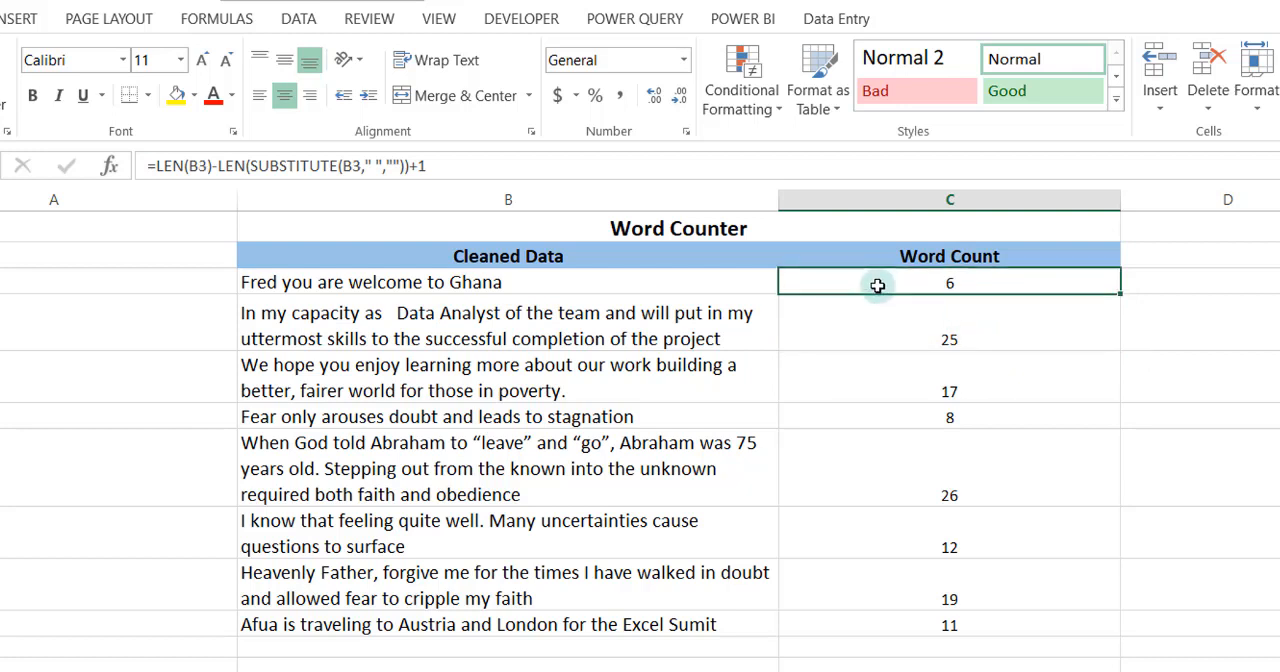
pyautogui.click(182, 168)
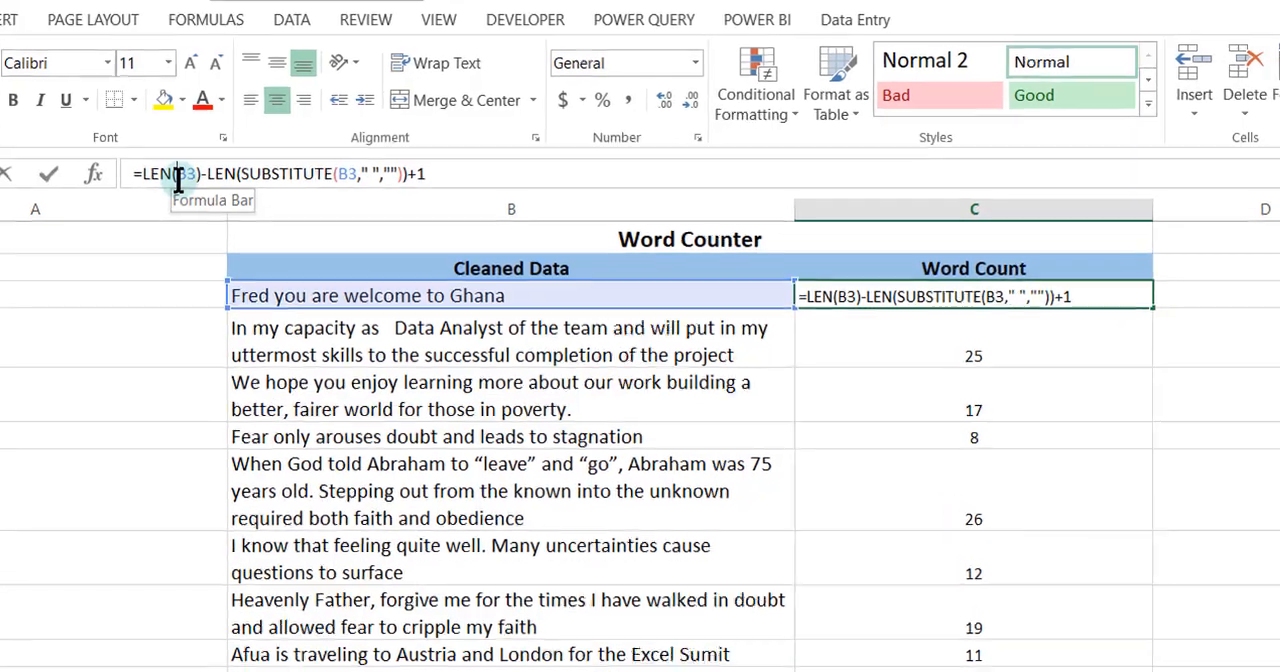
pyautogui.write('Trim')
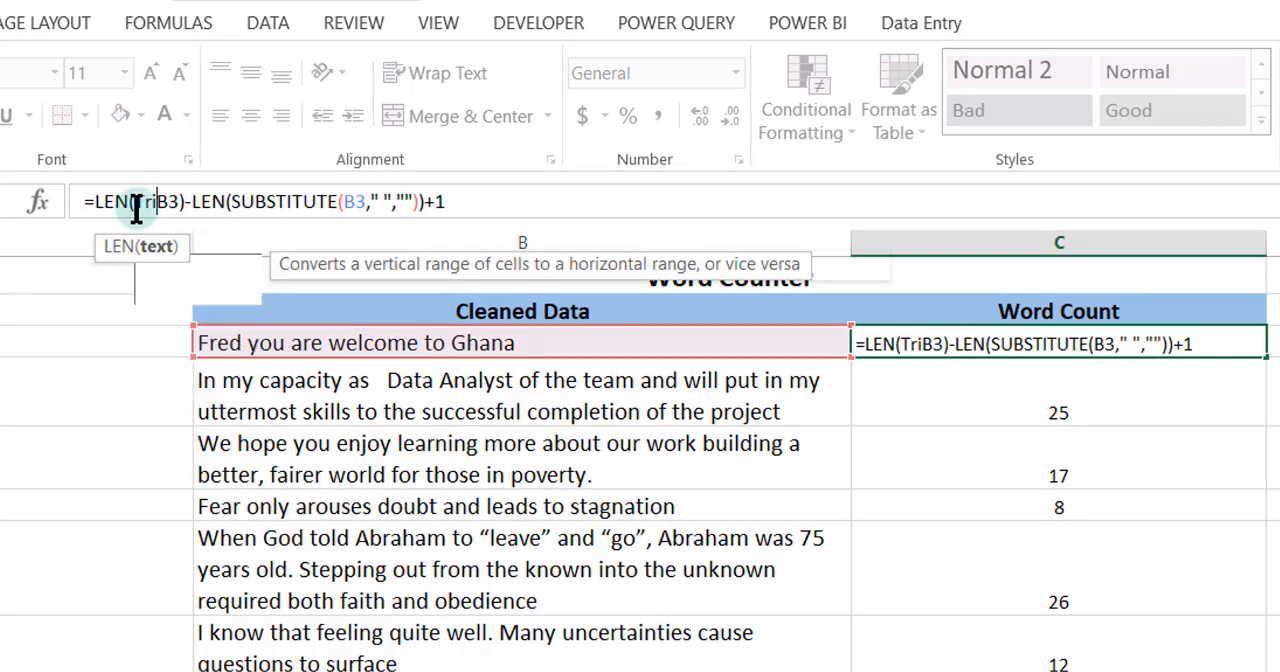
pyautogui.write('(B3')
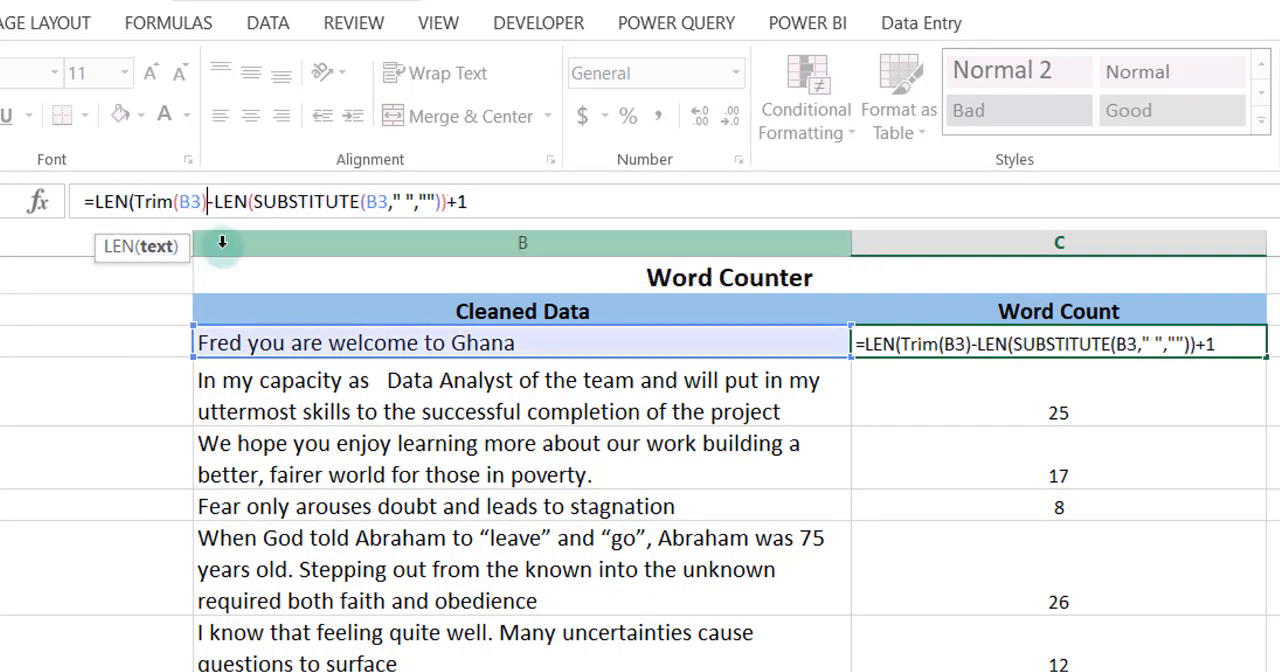
pyautogui.write(')')
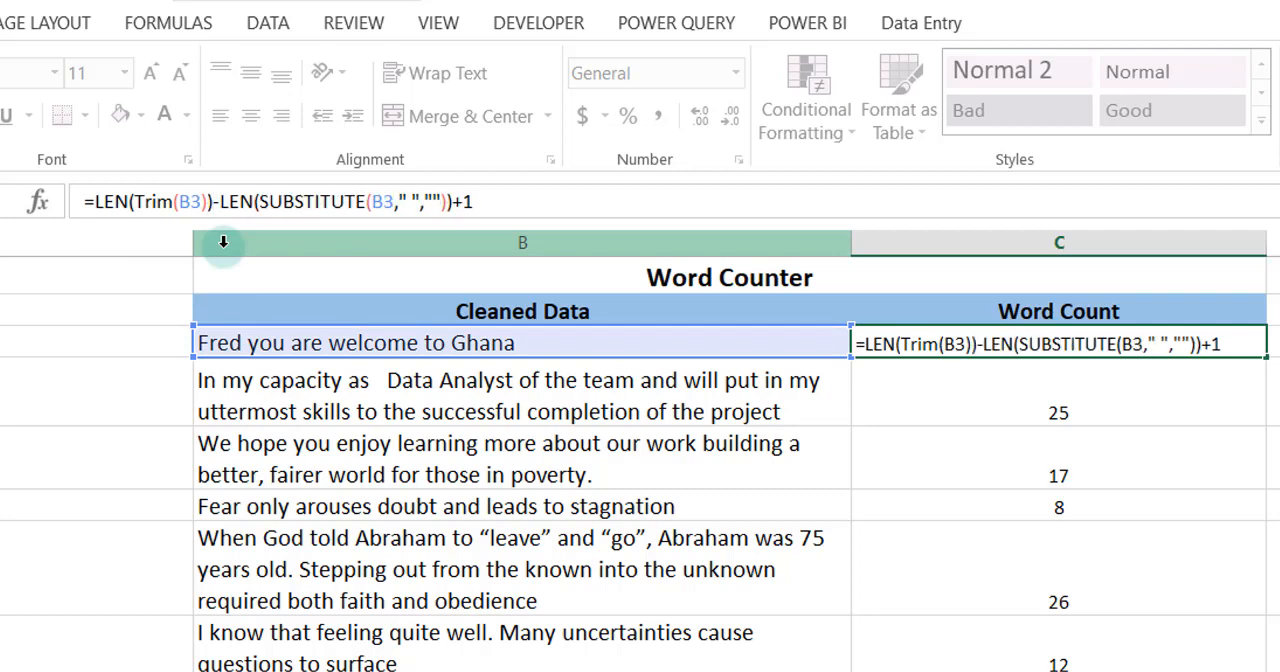
# Wrap the B3 reference inside SUBSTITUTE in C3 in TRIM, giving SUBSTITUTE(TRIM(B3)," ",""), and enter the formula
pyautogui.click(371, 204)
pyautogui.write('Trim')
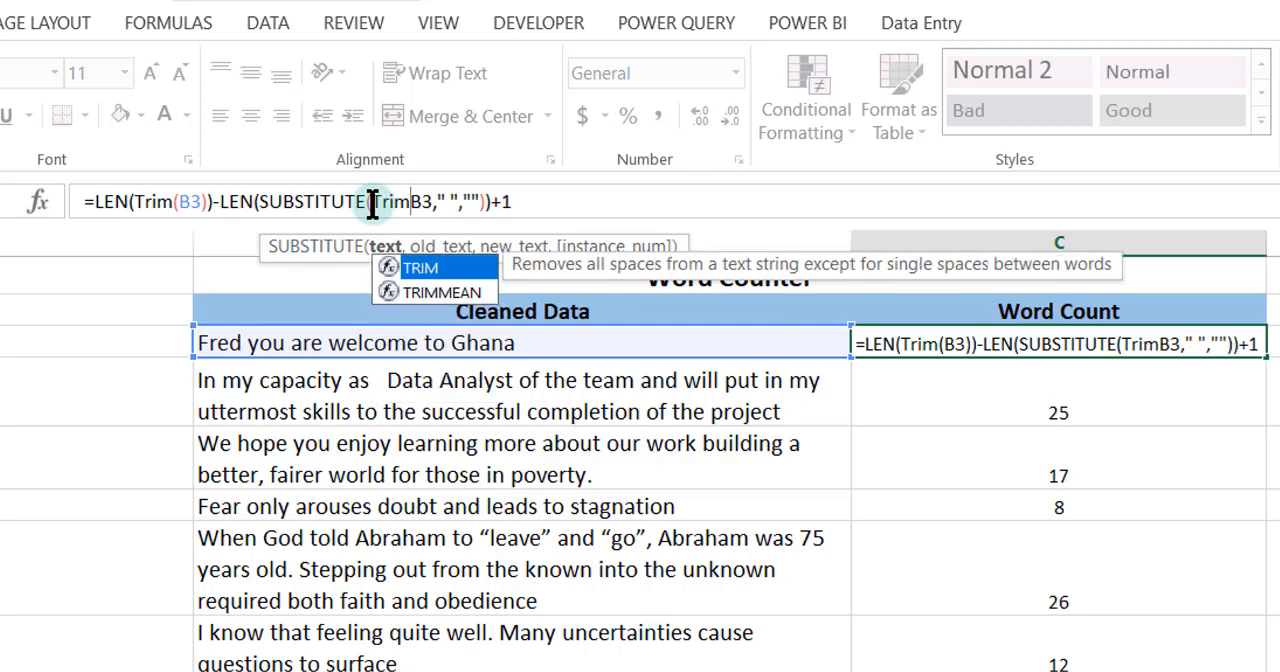
pyautogui.write('(')
pyautogui.click(430, 201)
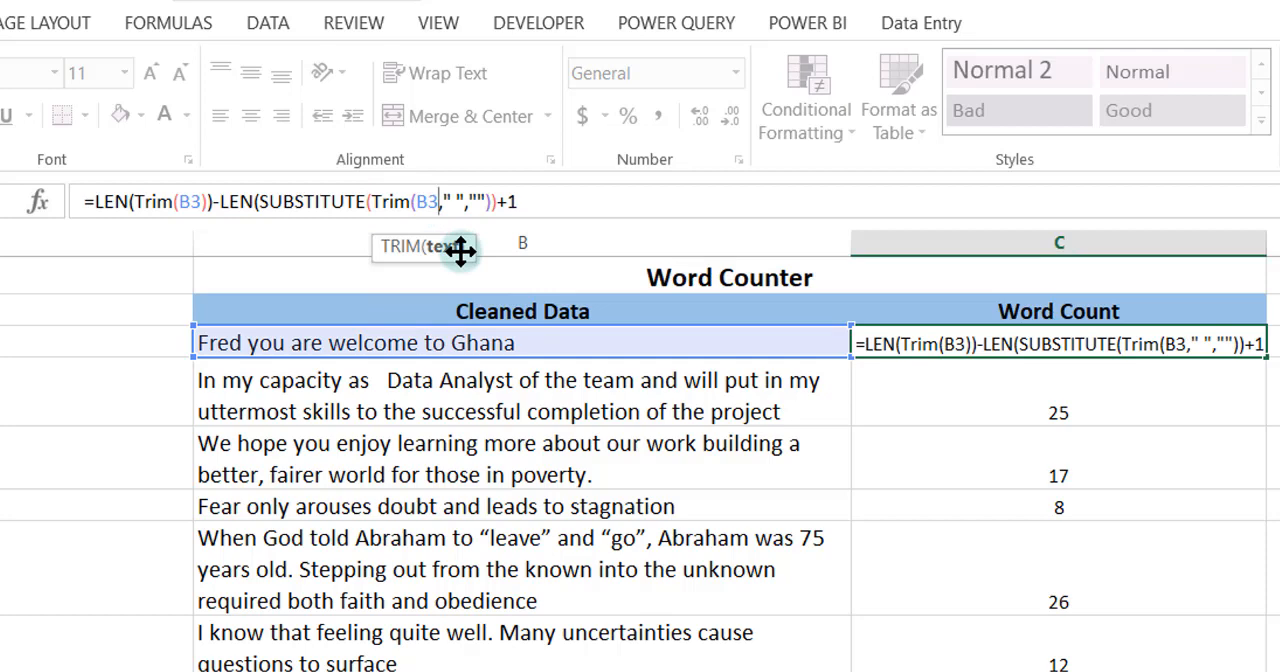
pyautogui.write(')')
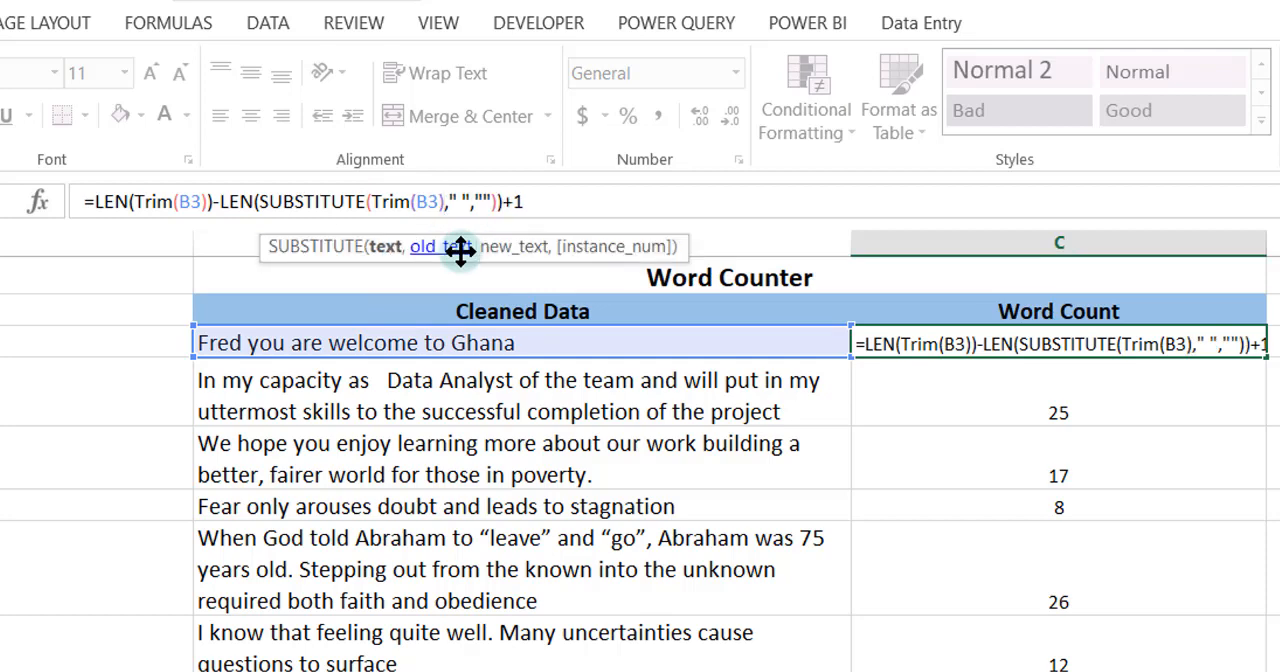
pyautogui.press('Return')
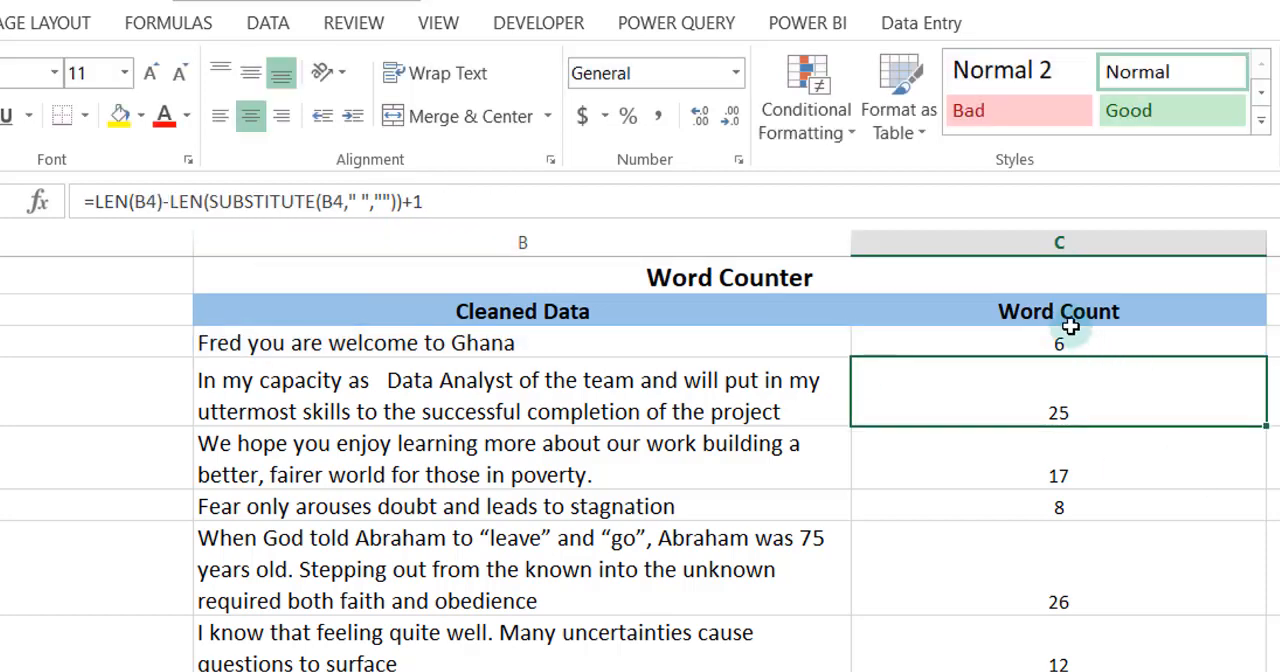
# Review the TRIM formula in C3 and fill it down to C4
pyautogui.doubleClick(1075, 338)
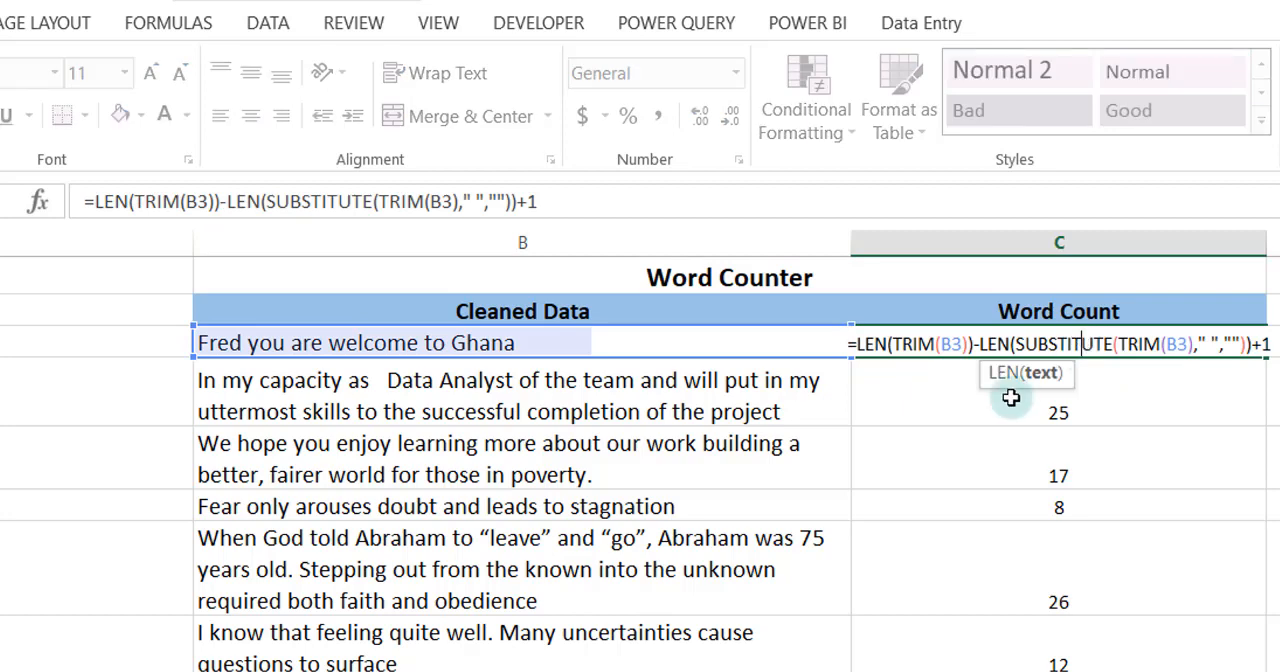
pyautogui.press('Return')
pyautogui.click(1131, 342)
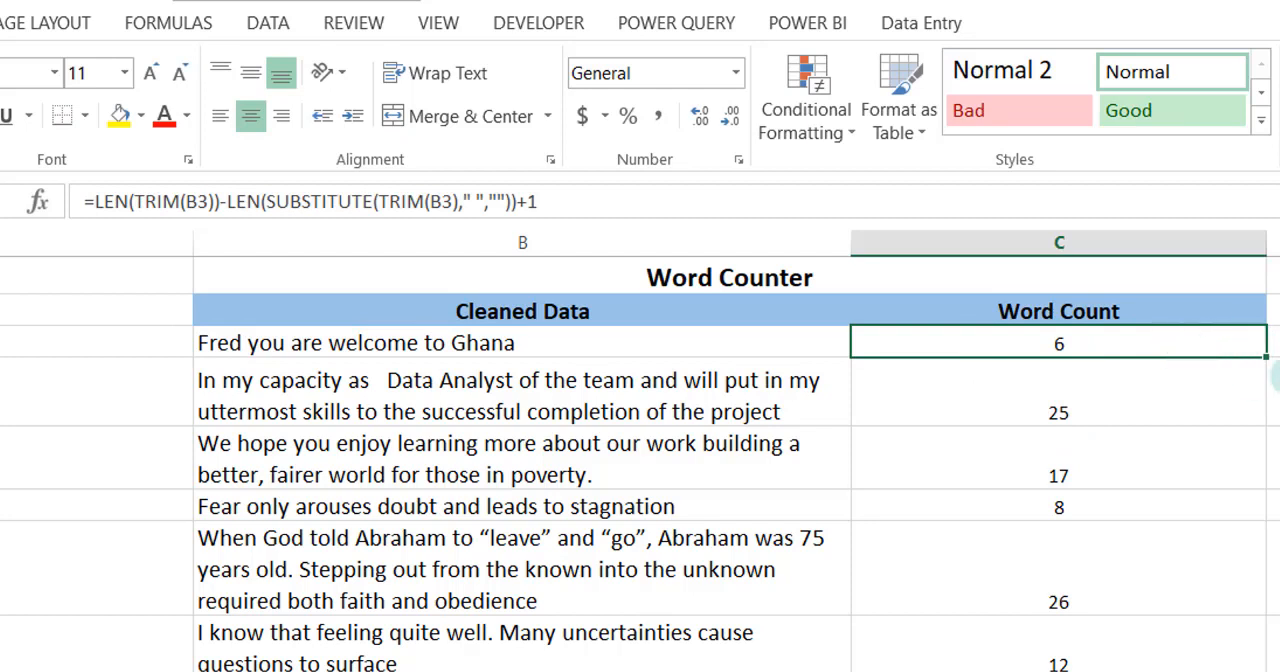
pyautogui.moveTo(1264, 358); pyautogui.dragTo(1264, 420)
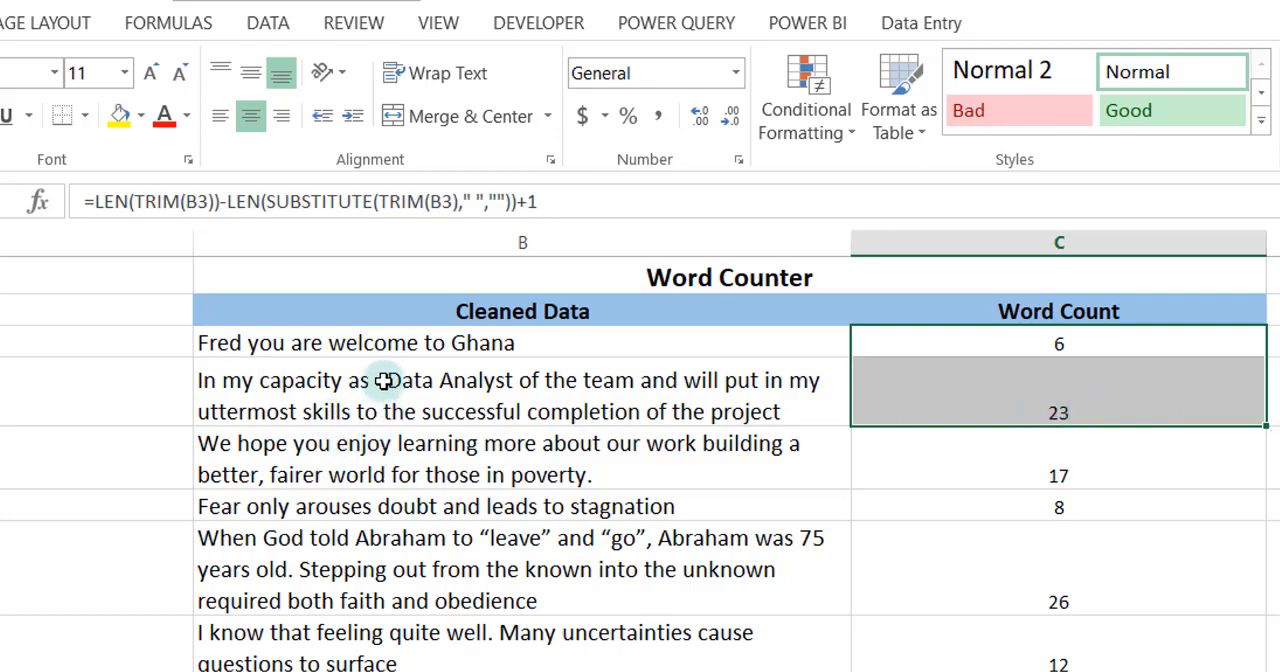
# Add extra trailing spaces after the final period of the sentence in B5
pyautogui.click(593, 481)
pyautogui.doubleClick(593, 481)
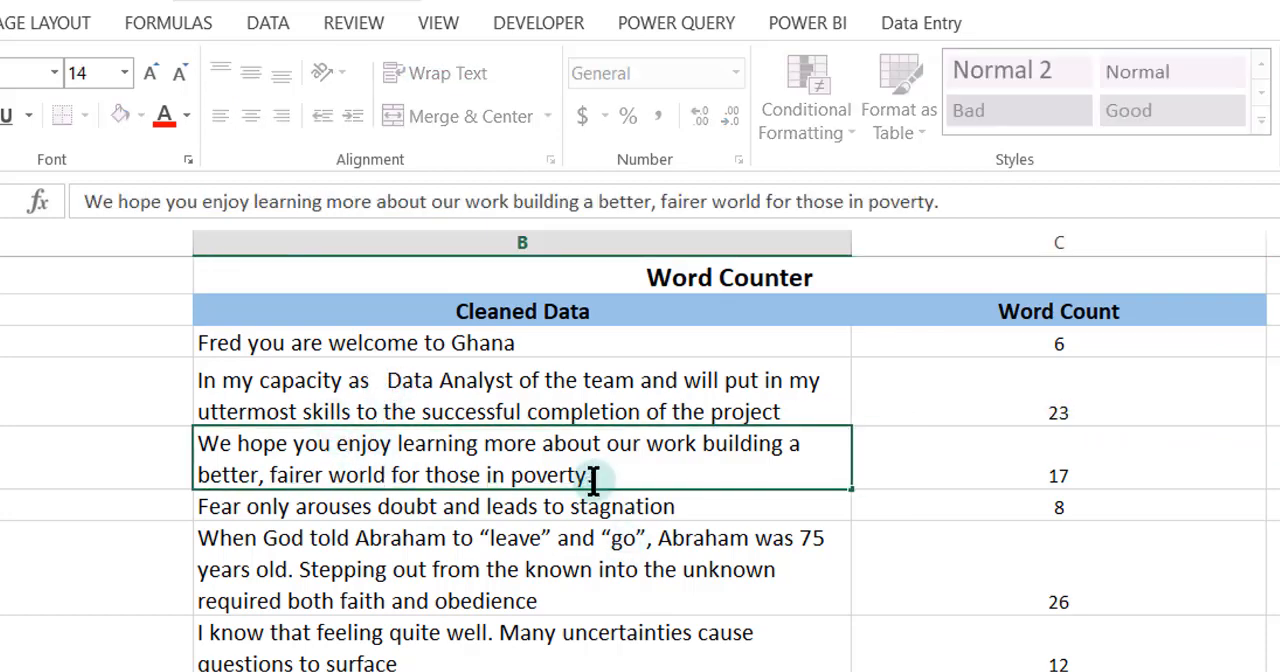
pyautogui.press('Return')
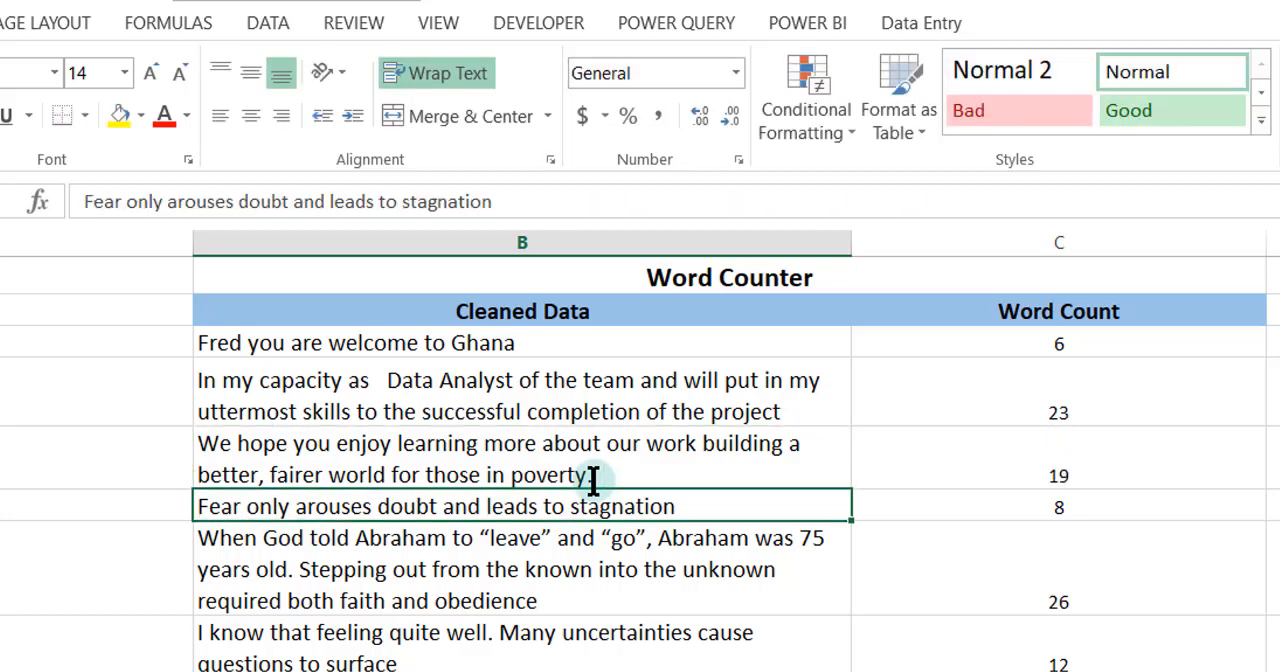
# Fill the TRIM-based formula from C4 down to C10 to replace the remaining word count formulas
pyautogui.click(1031, 446)
pyautogui.click(1130, 381)
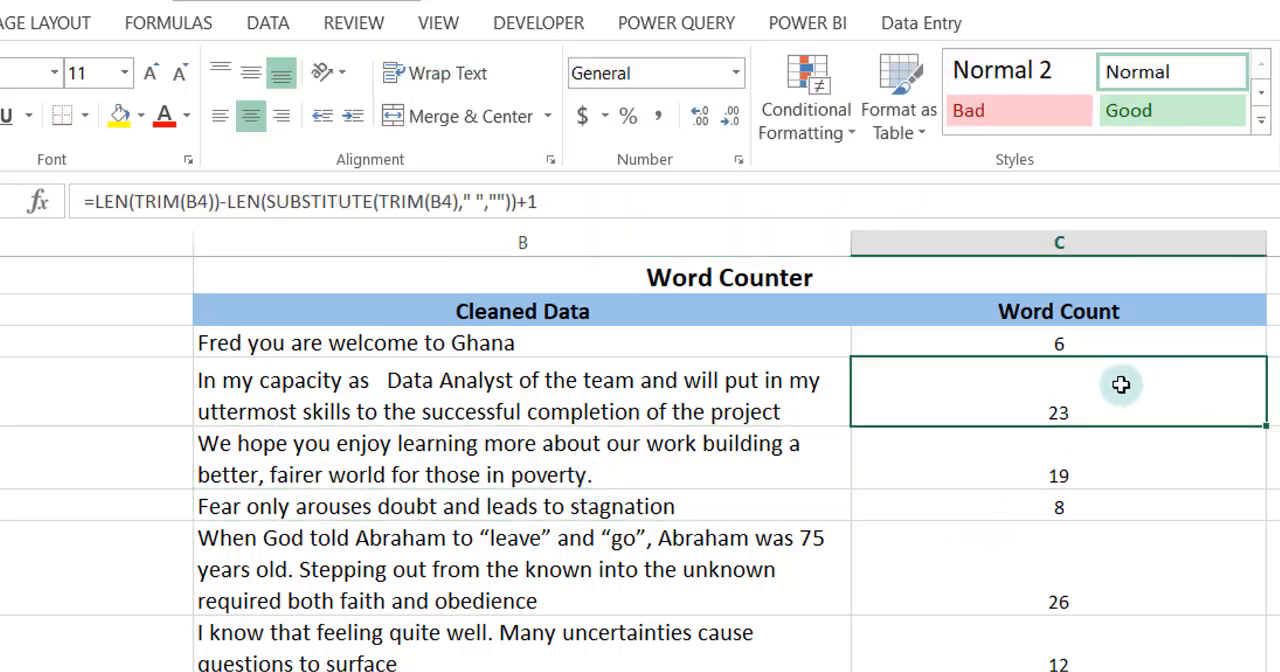
pyautogui.moveTo(1265, 426); pyautogui.dragTo(1130, 634)
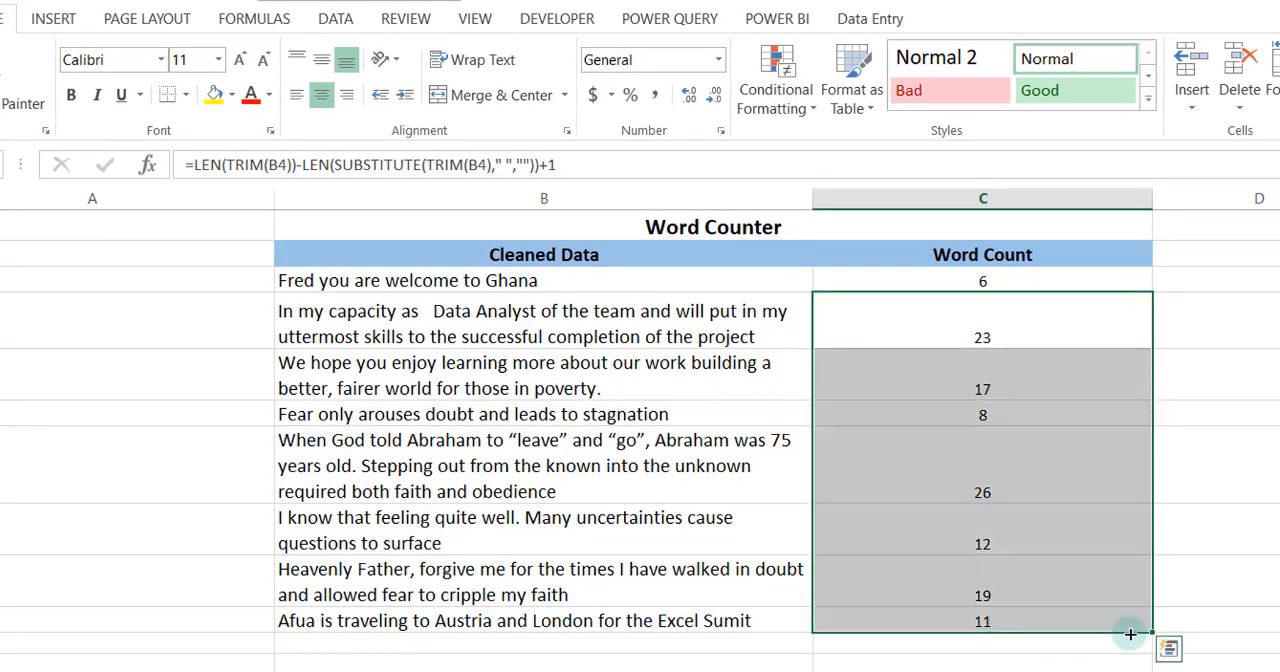